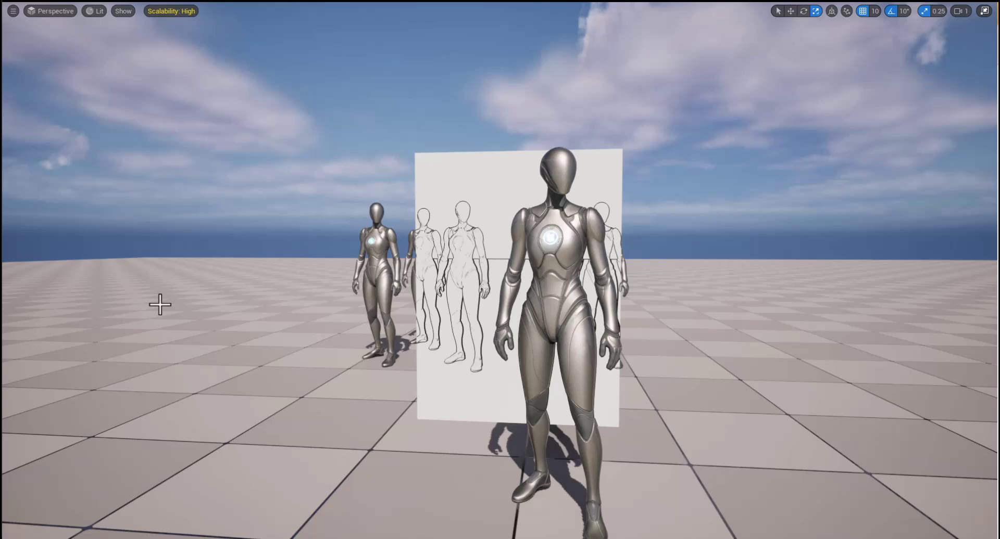
Examine the white panel and the mannequins around it from the front, back and sides to inspect the outline effect
{"action": "right_click_drag", "start_coordinate": [400, 246], "coordinate": [678, 266]}
{"action": "key", "text": "e"}
{"action": "key", "text": "q"}
{"action": "key", "text": "e"}
{"action": "key", "text": "w"}
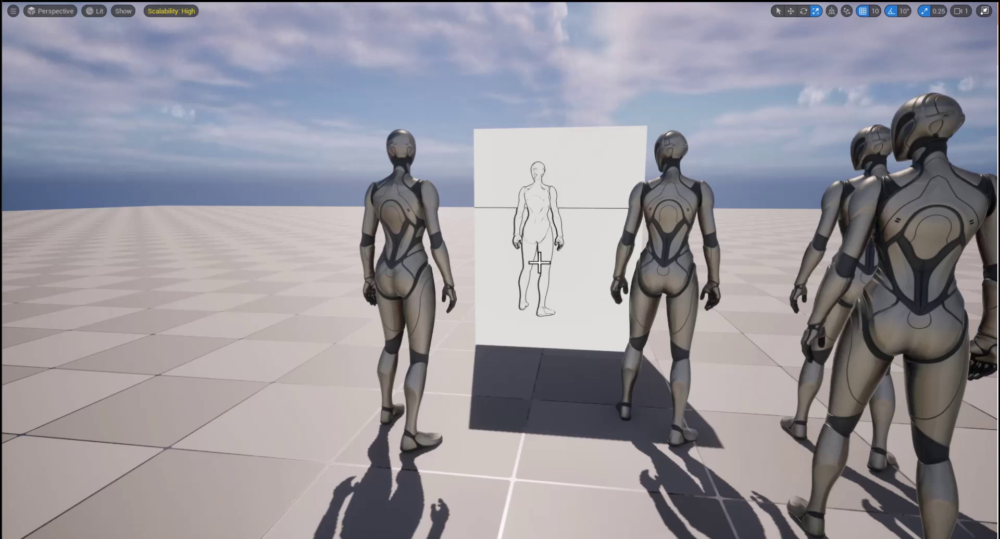
{"action": "key", "text": "d"}
{"action": "right_click_drag", "start_coordinate": [539, 263], "coordinate": [334, 259]}
{"action": "key", "text": "s"}
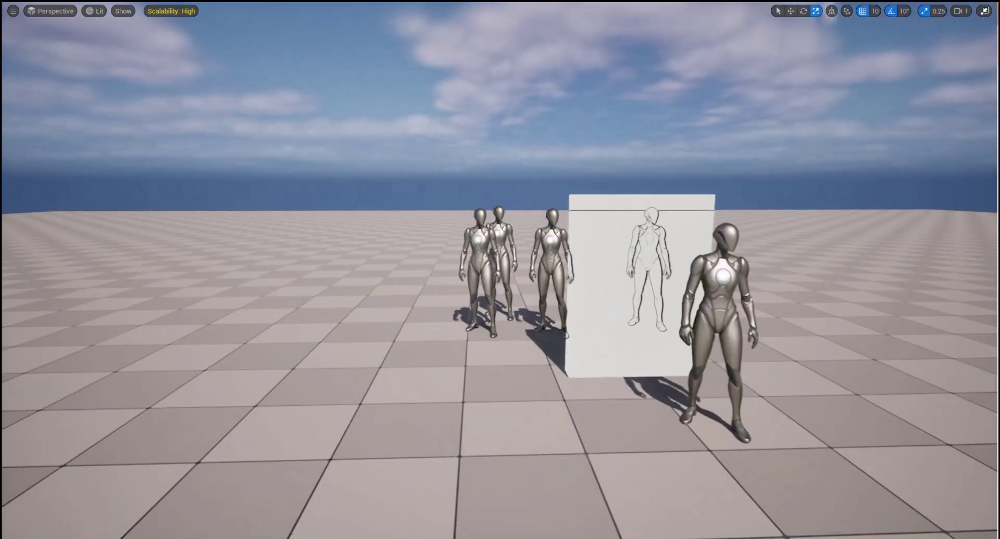
{"action": "key", "text": "q"}
{"action": "mouse_move", "coordinate": [537, 359]}
{"action": "right_mouse_down"}
{"action": "mouse_move", "coordinate": [539, 338]}
{"action": "mouse_move", "coordinate": [537, 359]}
{"action": "right_mouse_up"}
{"action": "key", "text": "e"}
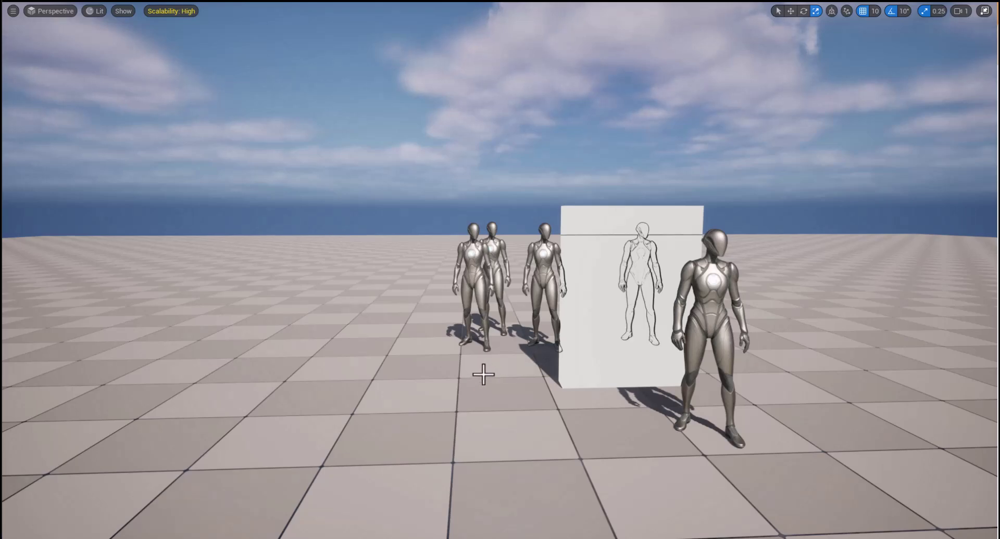
Leave the full-screen viewport and add a sphere shape to the level
{"action": "key", "text": "F11"}
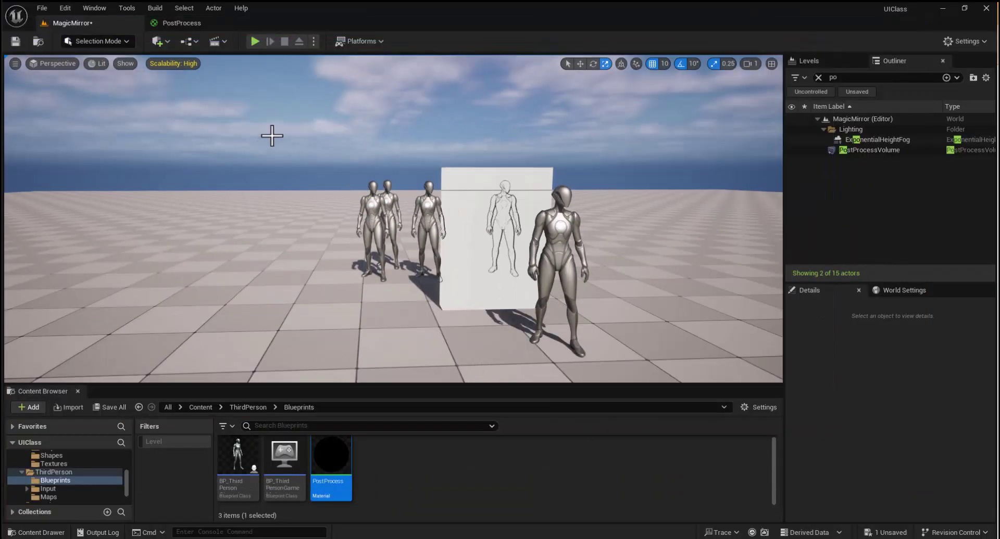
{"action": "left_click", "coordinate": [162, 41]}
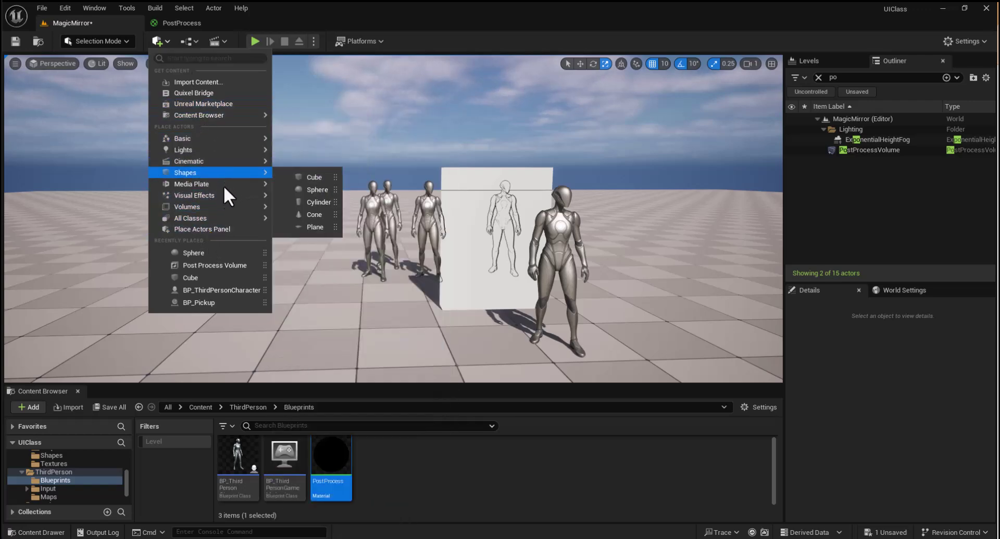
{"action": "left_click", "coordinate": [320, 189]}
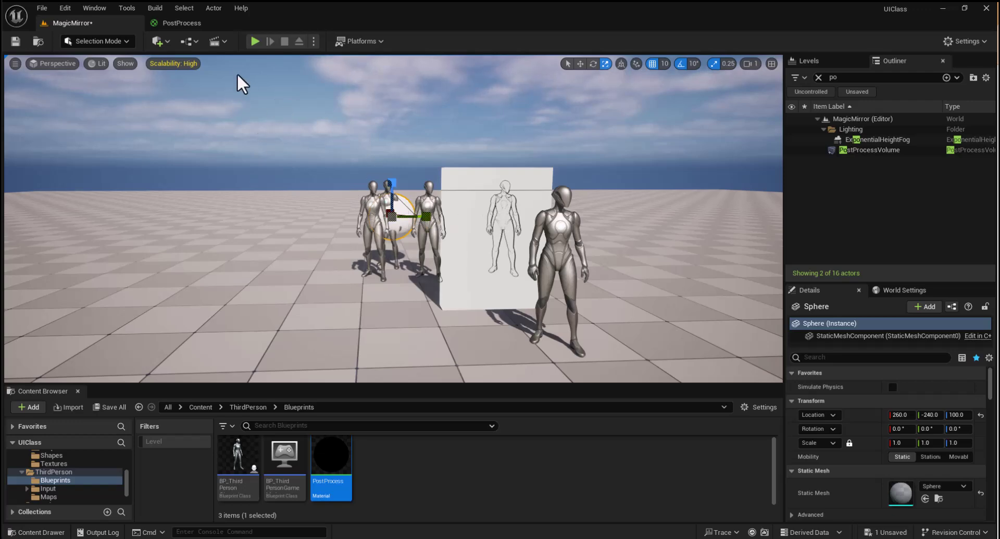
Move the sphere out from among the mannequins to about X -10, Y -380 at the same height
{"action": "key", "text": "a"}
{"action": "right_click_drag", "start_coordinate": [523, 91], "coordinate": [522, 91]}
{"action": "left_click", "coordinate": [580, 64]}
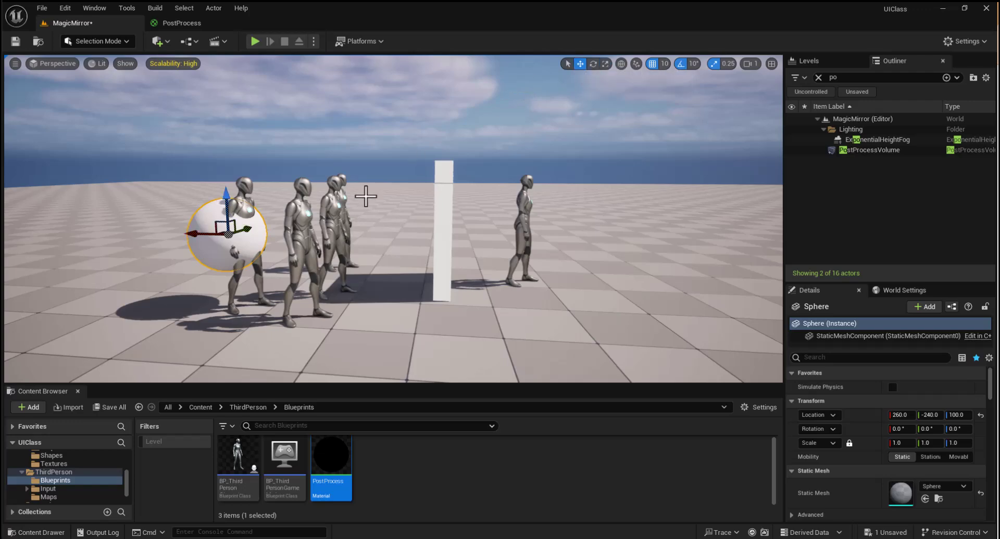
{"action": "right_click_drag", "start_coordinate": [364, 194], "coordinate": [364, 195]}
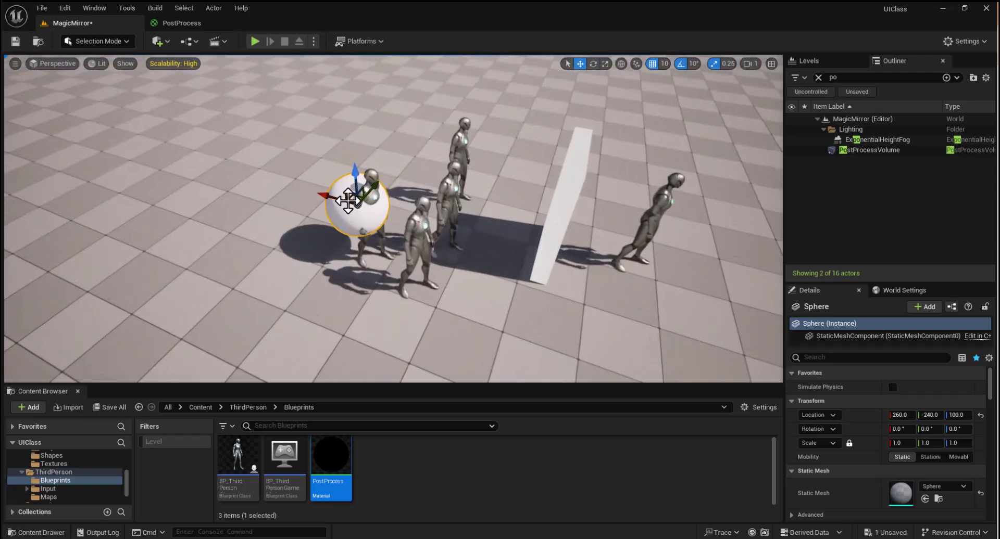
{"action": "left_click_drag", "start_coordinate": [355, 194], "coordinate": [536, 319]}
{"action": "right_click_drag", "start_coordinate": [535, 319], "coordinate": [535, 318]}
{"action": "right_click_drag", "start_coordinate": [604, 273], "coordinate": [605, 273]}
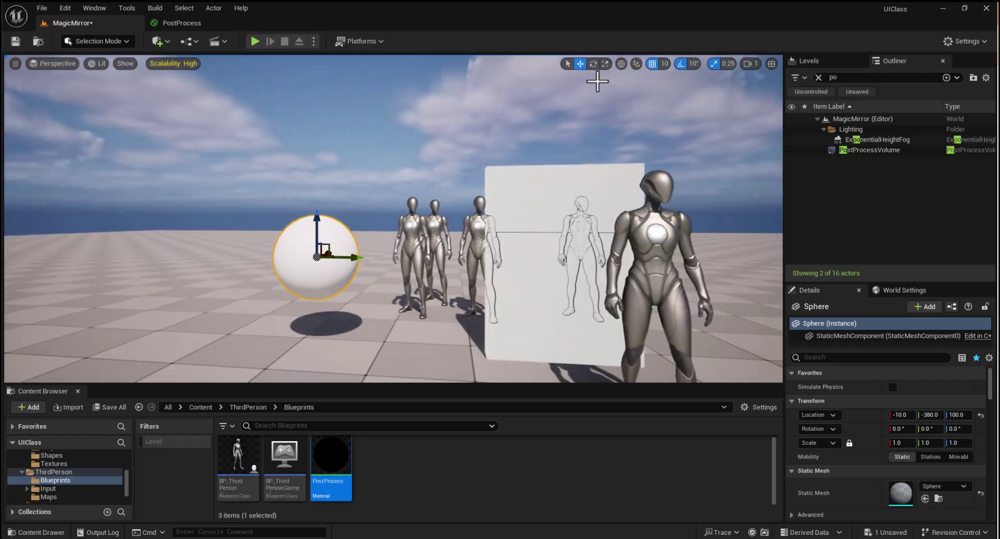
Scale the sphere uniformly to 2.25 and shift it along Y toward the white panel
{"action": "left_click", "coordinate": [605, 64]}
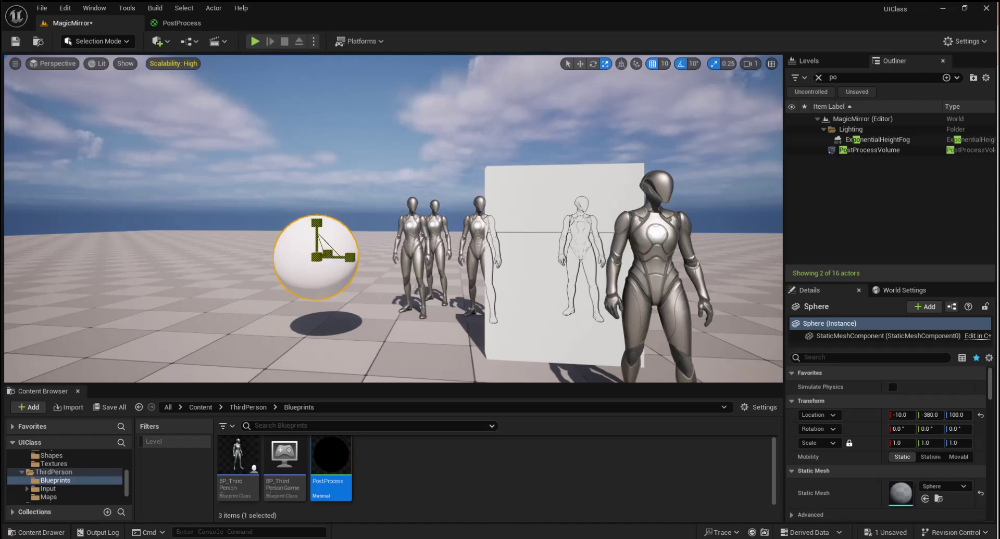
{"action": "mouse_move", "coordinate": [317, 257]}
{"action": "left_mouse_down"}
{"action": "mouse_move", "coordinate": [359, 258]}
{"action": "mouse_move", "coordinate": [336, 258]}
{"action": "left_mouse_up"}
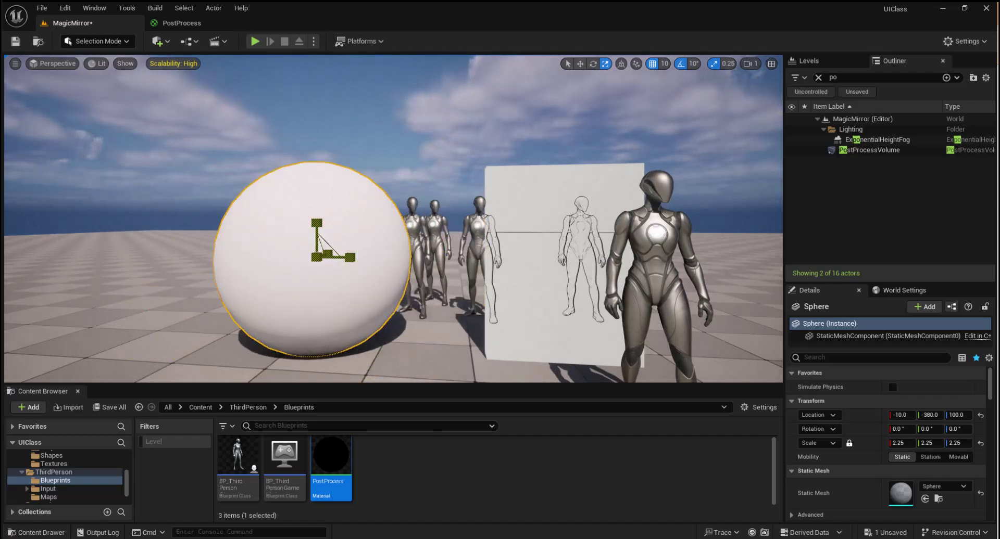
{"action": "left_click", "coordinate": [580, 64]}
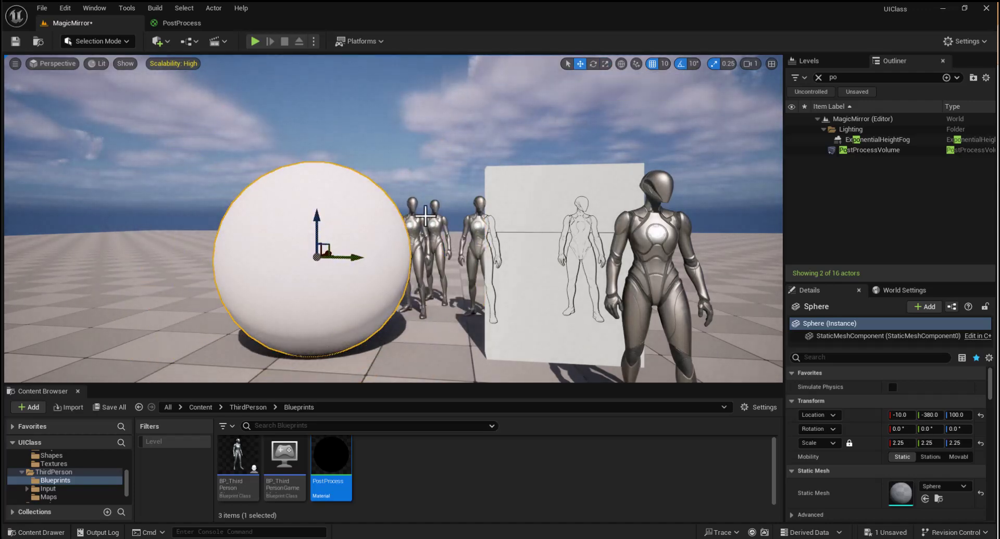
{"action": "left_click_drag", "start_coordinate": [360, 258], "coordinate": [417, 258]}
{"action": "right_click_drag", "start_coordinate": [418, 258], "coordinate": [375, 255]}
{"action": "key", "text": "s"}
{"action": "key", "text": "d"}
{"action": "key", "text": "e"}
Assign the BasicAsset01 material to the sphere's Element 0 slot
{"action": "scroll", "coordinate": [912, 474], "scroll_direction": "down", "scroll_amount": 4}
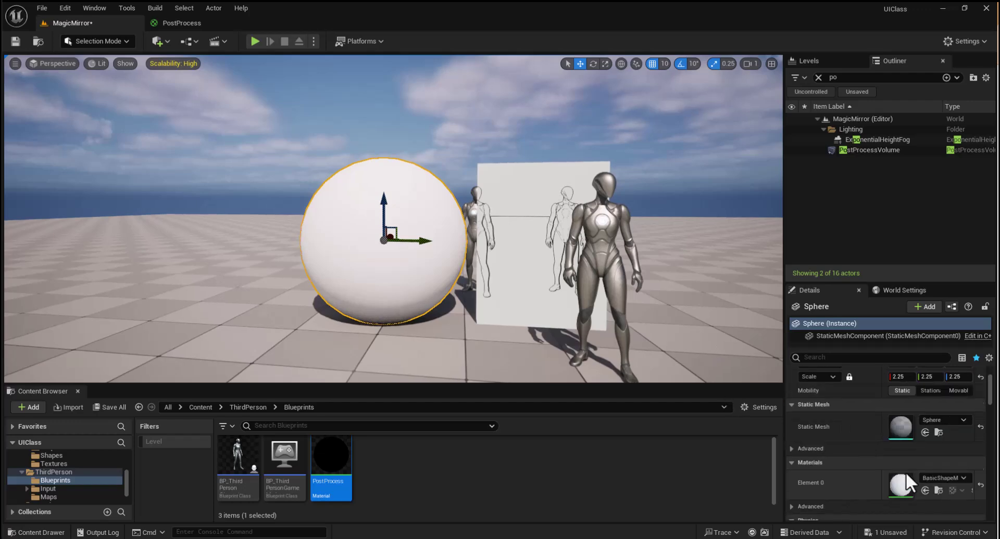
{"action": "left_click", "coordinate": [958, 396]}
{"action": "scroll", "coordinate": [901, 328], "scroll_direction": "up", "scroll_amount": 2}
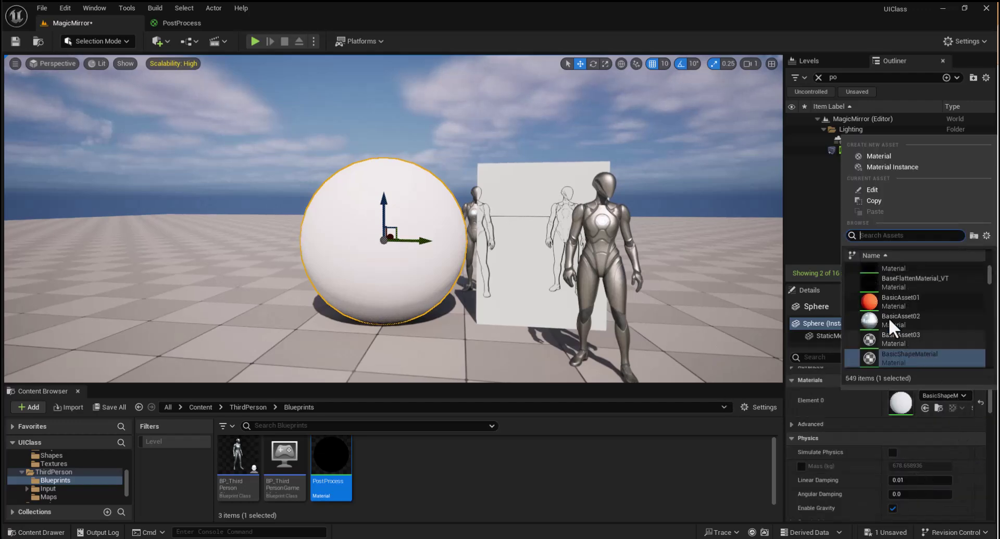
{"action": "left_click", "coordinate": [893, 301]}
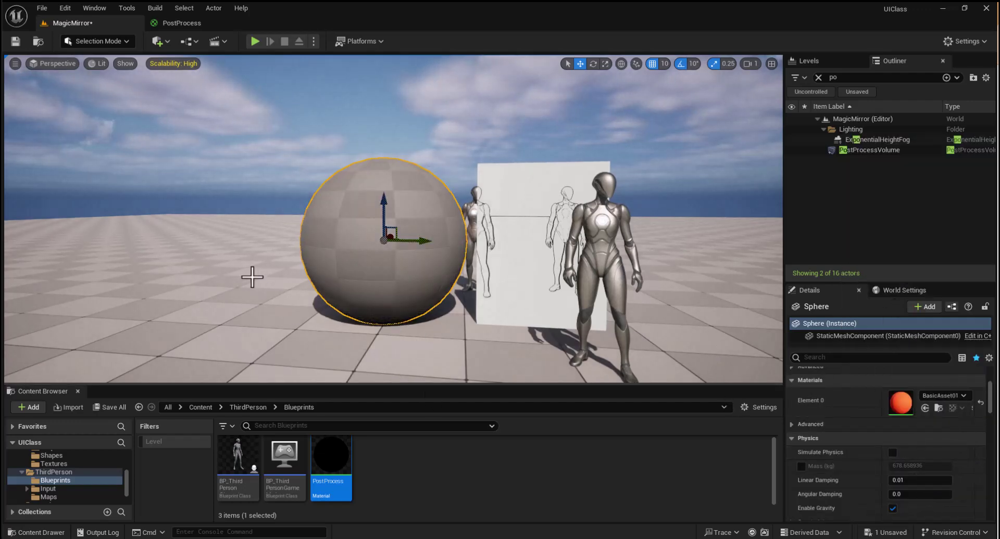
{"action": "mouse_move", "coordinate": [260, 317]}
{"action": "right_mouse_down"}
{"action": "mouse_move", "coordinate": [269, 307]}
{"action": "mouse_move", "coordinate": [256, 314]}
{"action": "right_mouse_up"}
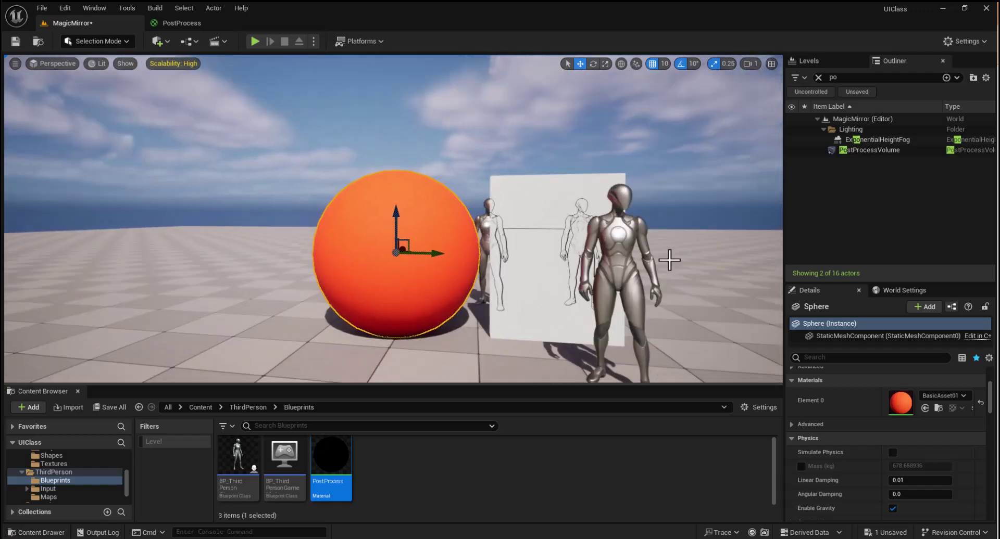
Raise the sphere slightly to Z 110 so it sits higher on the floor
{"action": "left_click", "coordinate": [669, 260]}
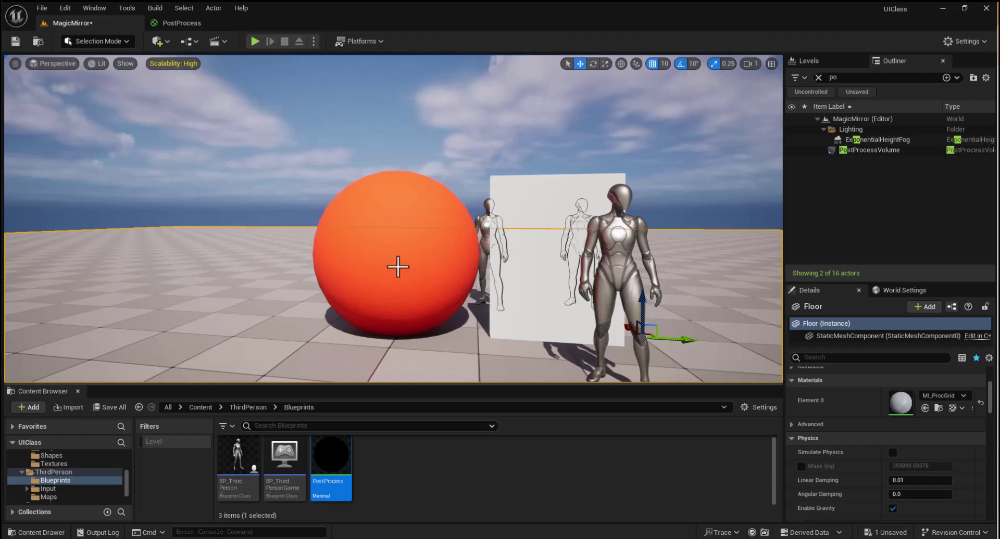
{"action": "left_click", "coordinate": [397, 267]}
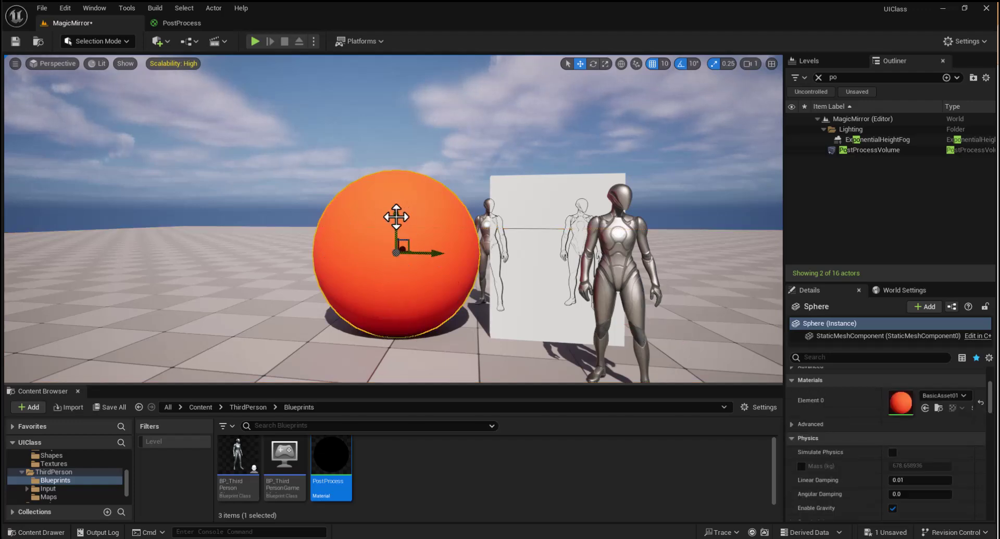
{"action": "left_click_drag", "start_coordinate": [396, 216], "coordinate": [397, 209]}
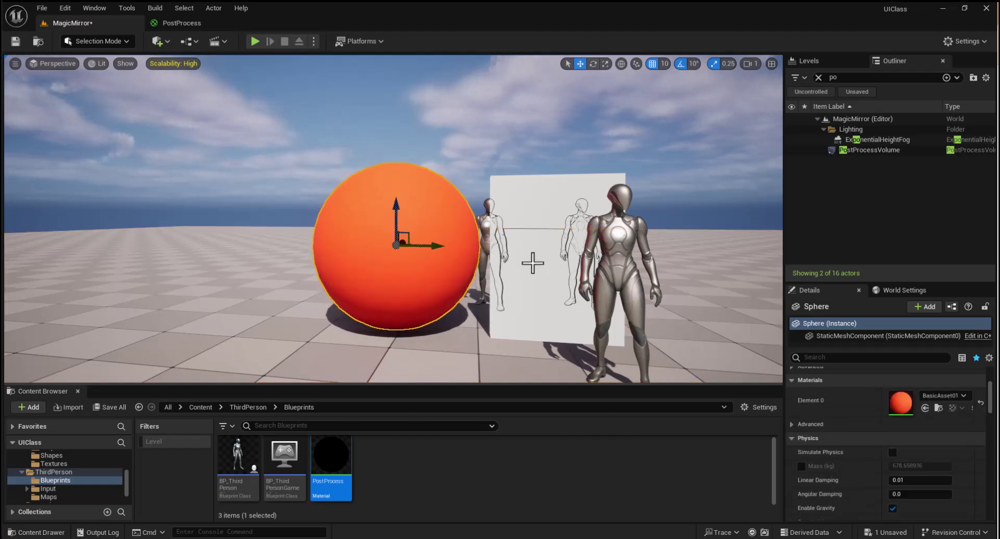
Move the white cube panel well away from the mannequins to clear the space behind the front one
{"action": "left_click", "coordinate": [532, 264]}
{"action": "left_click_drag", "start_coordinate": [586, 260], "coordinate": [760, 253]}
{"action": "key", "text": "f"}
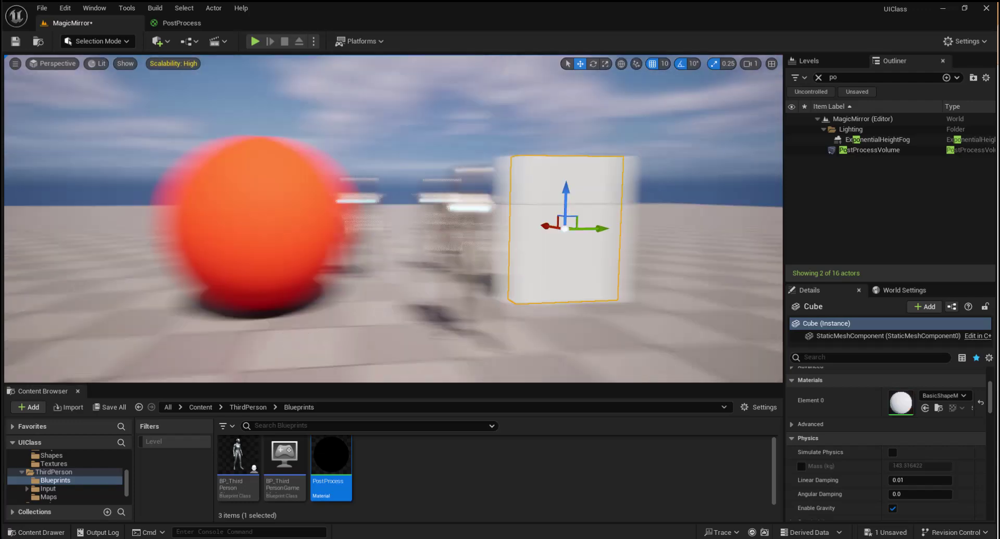
{"action": "left_click_drag", "start_coordinate": [544, 248], "coordinate": [689, 248]}
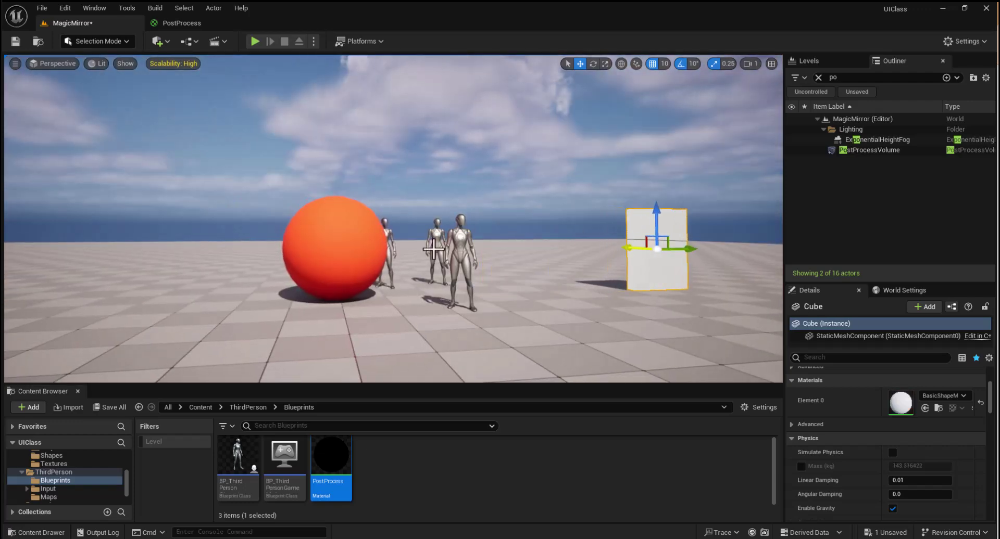
Move the orange sphere along Y to -130, behind the front mannequin, and clear the selection
{"action": "left_click", "coordinate": [333, 245]}
{"action": "left_click_drag", "start_coordinate": [377, 245], "coordinate": [458, 245]}
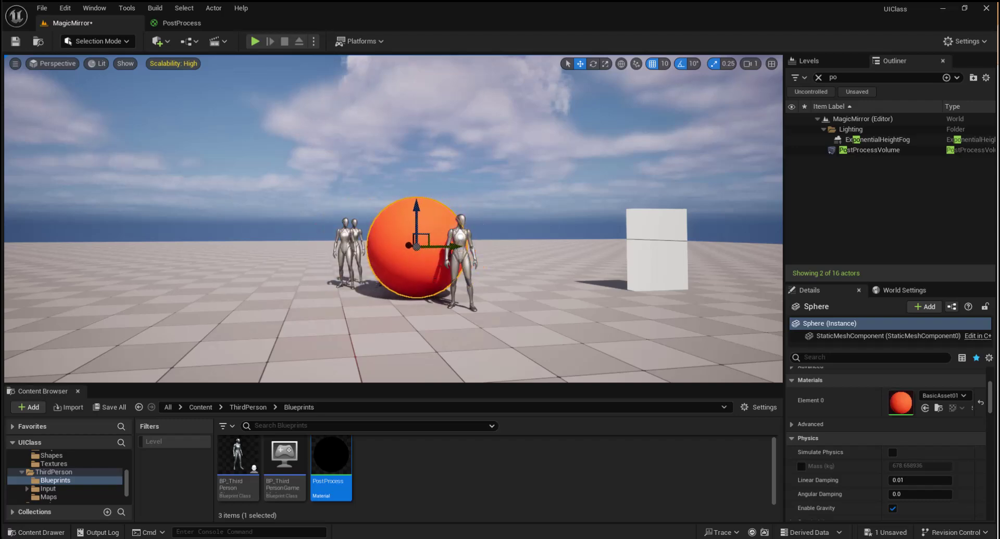
{"action": "key", "text": "f"}
{"action": "left_click", "coordinate": [391, 319]}
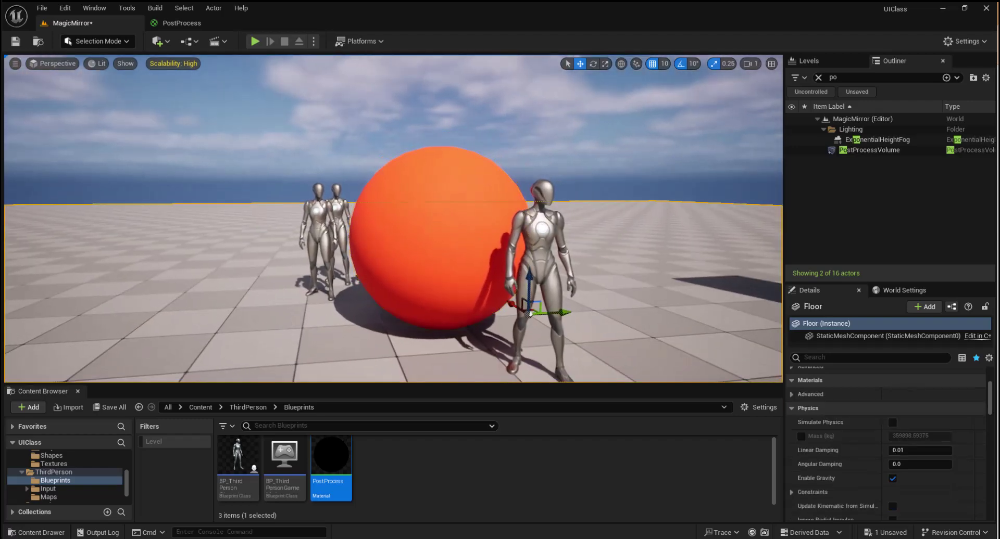
{"action": "key", "text": "Escape"}
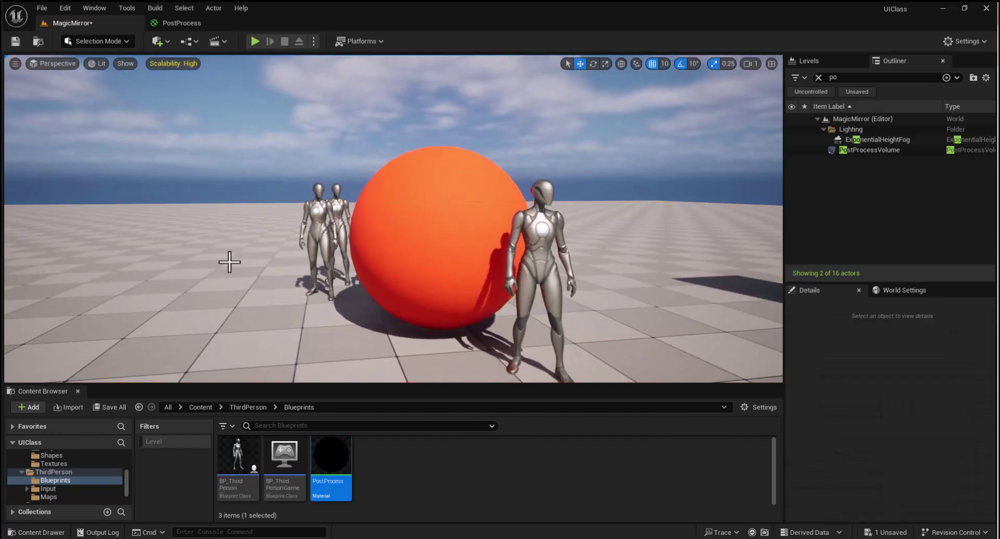
Filter the sphere's properties by "custom" and enable Render CustomDepth Pass on it
{"action": "left_click", "coordinate": [424, 253]}
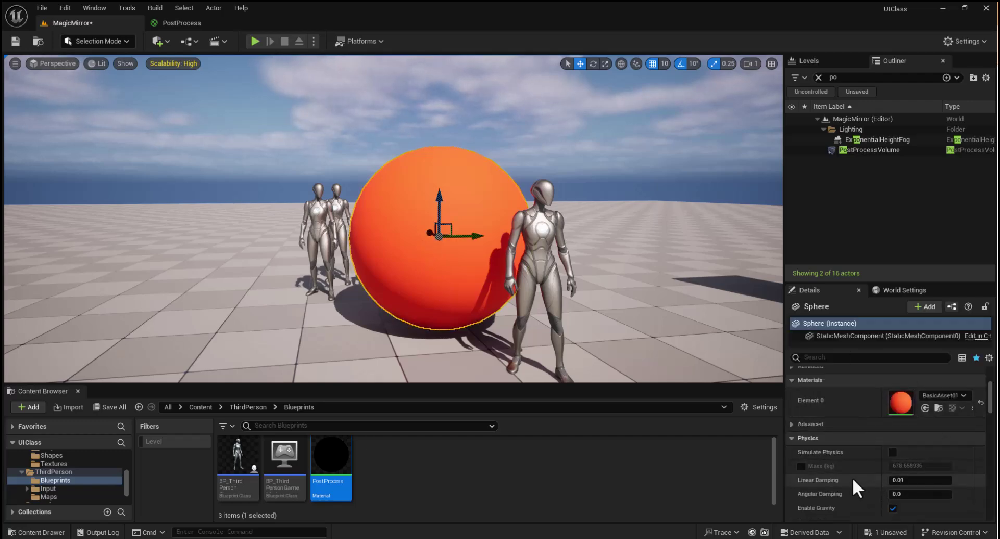
{"action": "scroll", "coordinate": [851, 478], "scroll_direction": "up", "scroll_amount": 5}
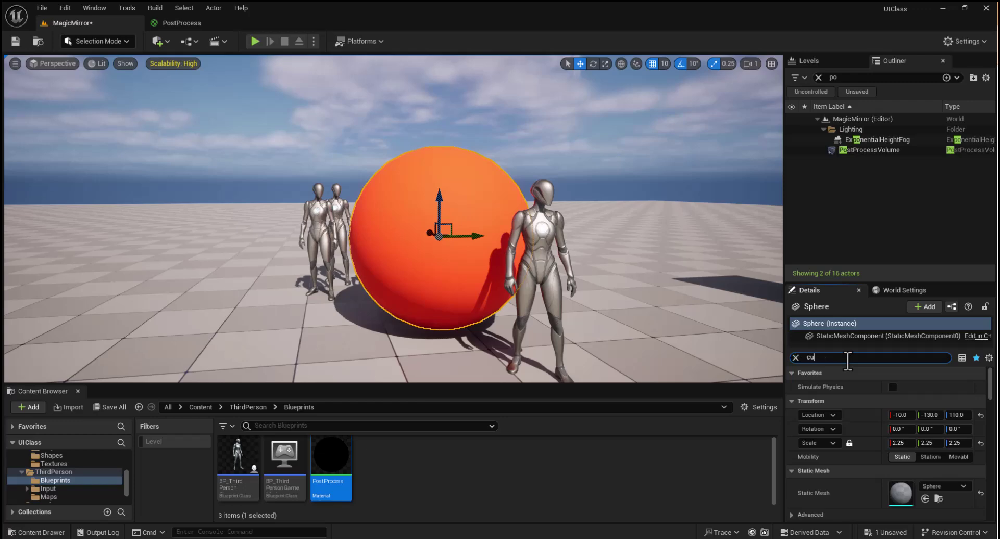
{"action": "type", "text": "stom"}
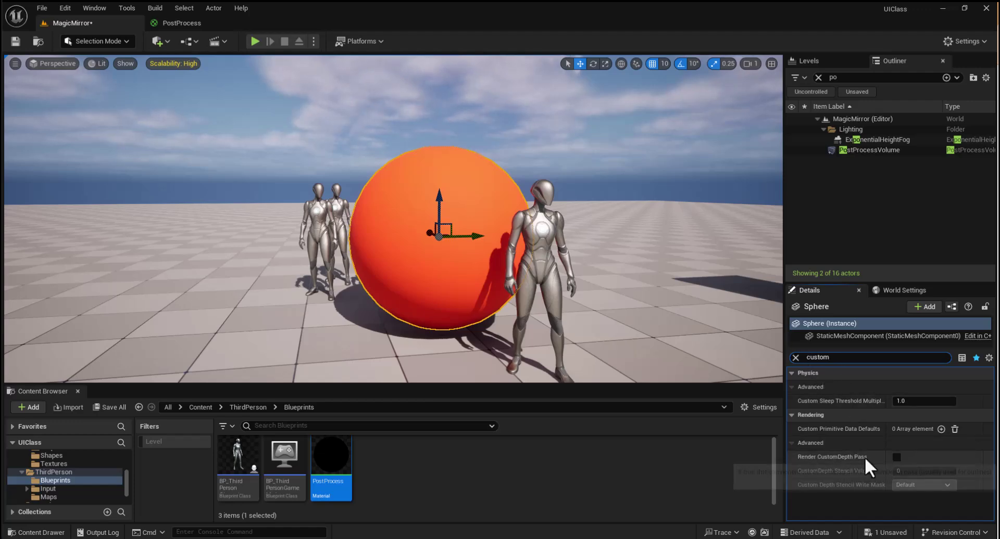
{"action": "left_click", "coordinate": [896, 457]}
{"action": "left_click", "coordinate": [896, 456]}
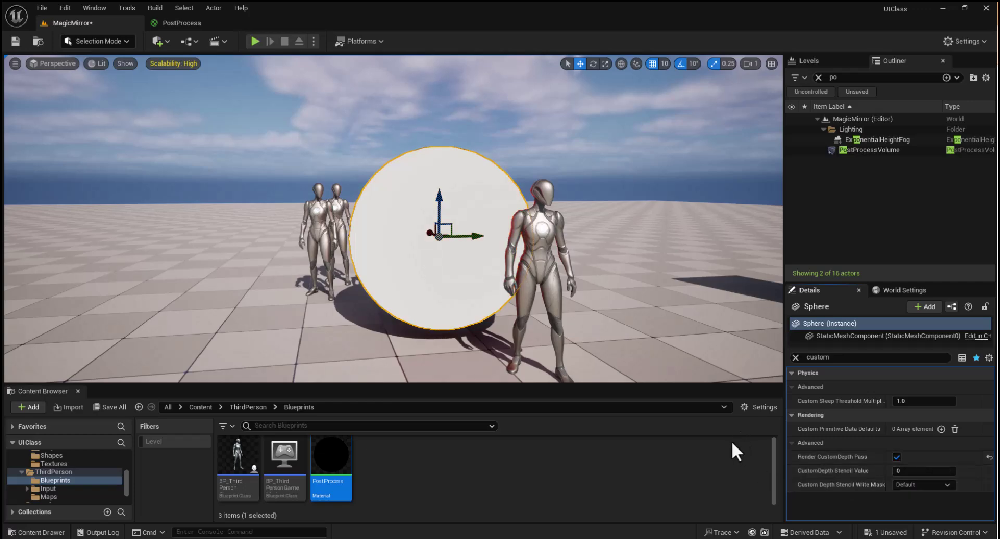
{"action": "left_click", "coordinate": [668, 279]}
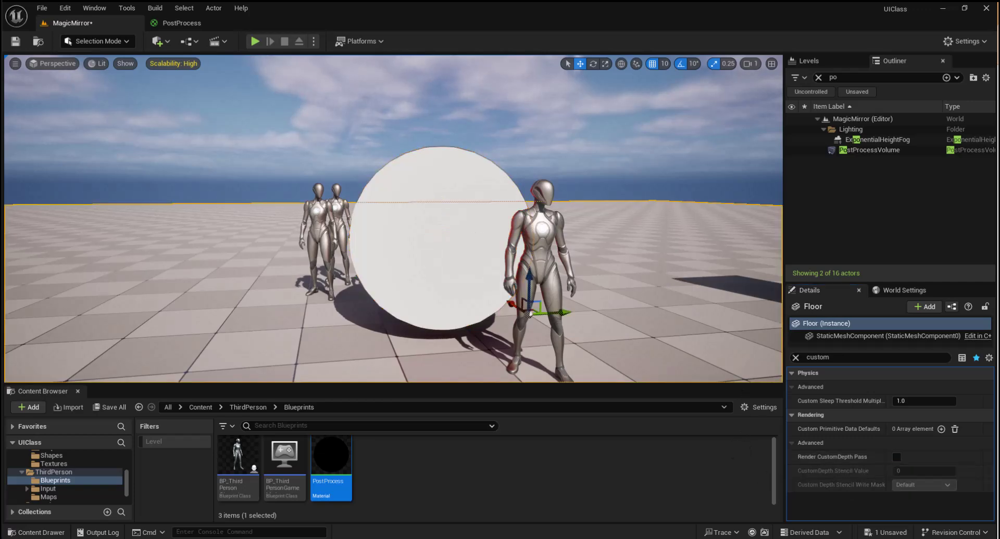
{"action": "left_click", "coordinate": [604, 183]}
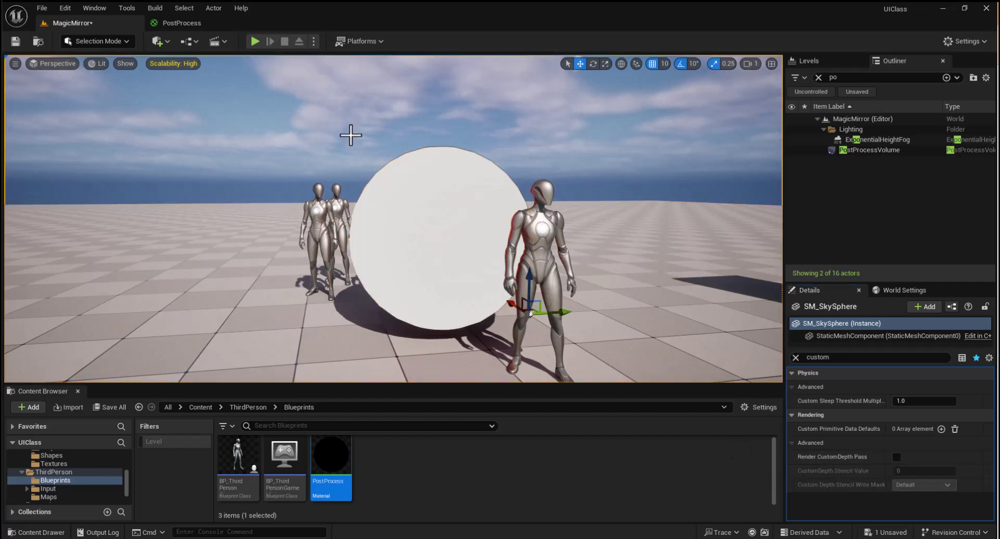
Show the Scene Depth buffer visualization in the viewport to inspect the scene's depth, and return to Lit view
{"action": "left_click", "coordinate": [125, 63]}
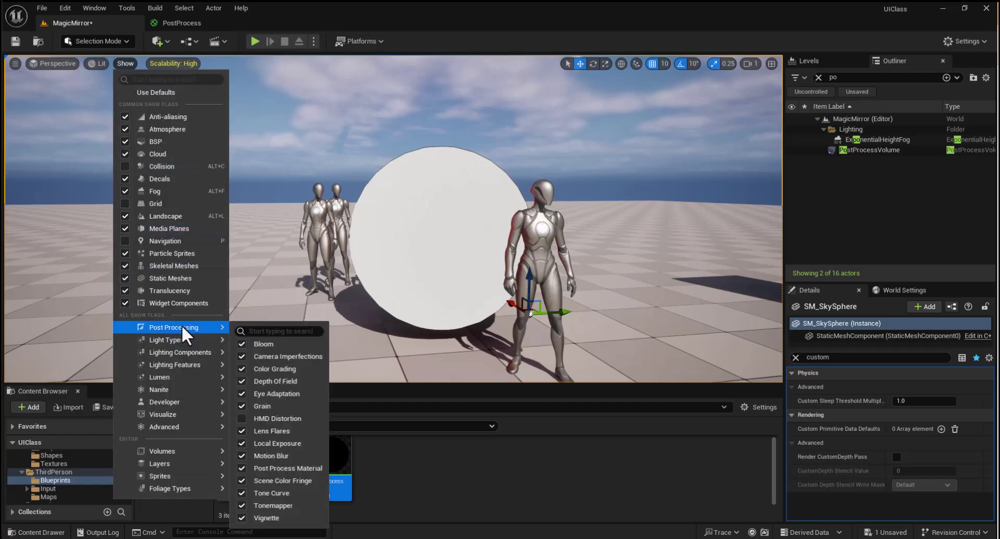
{"action": "left_click", "coordinate": [99, 63]}
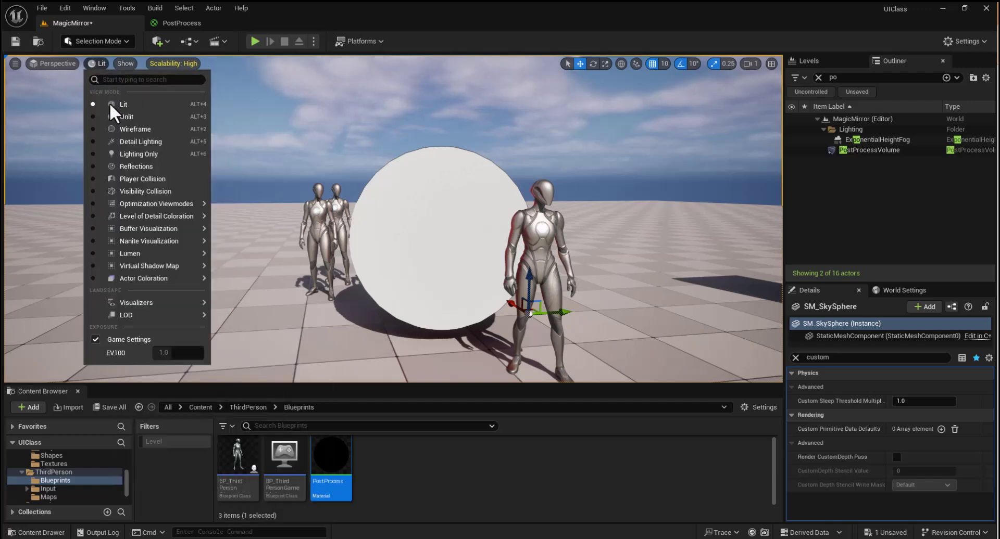
{"action": "mouse_move", "coordinate": [154, 244]}
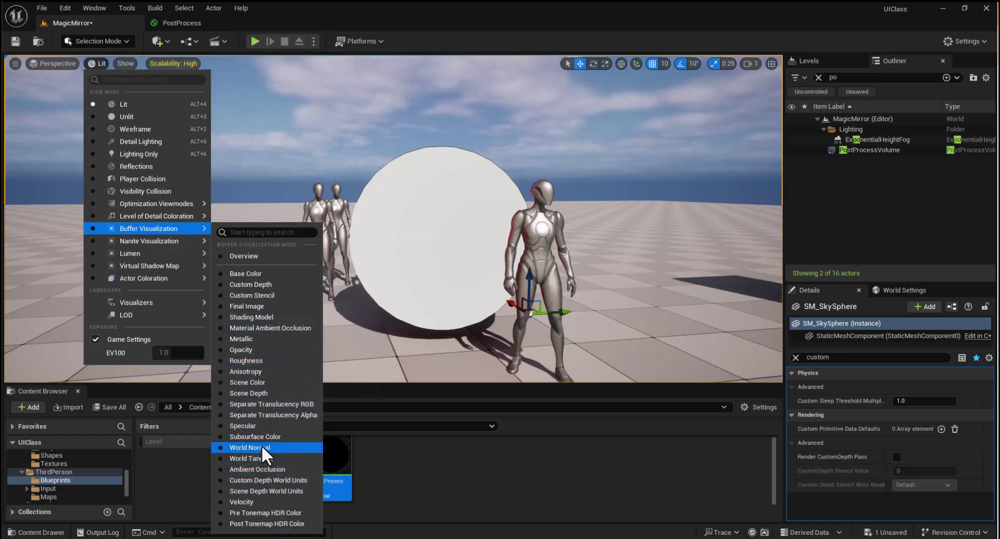
{"action": "left_click", "coordinate": [253, 394]}
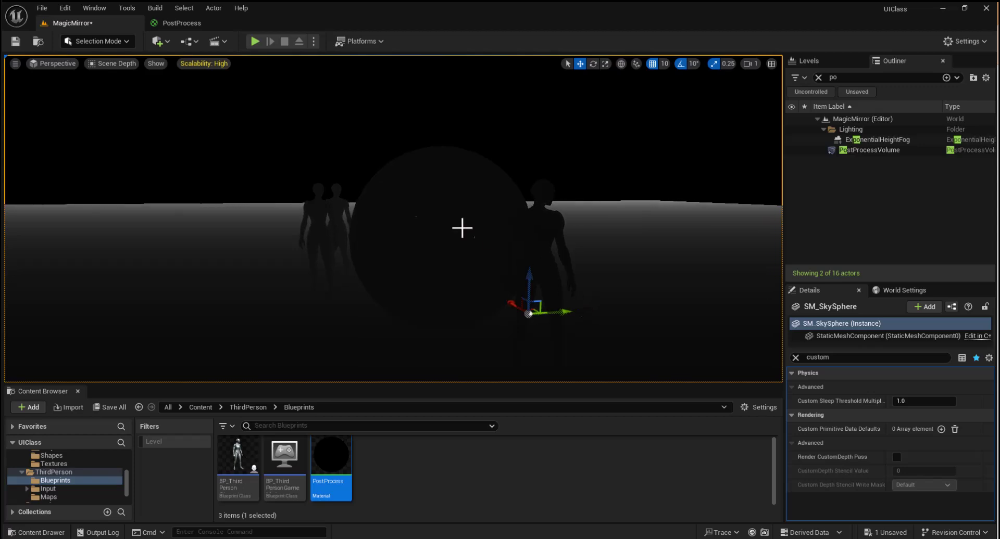
{"action": "left_click", "coordinate": [127, 63]}
{"action": "left_click", "coordinate": [127, 102]}
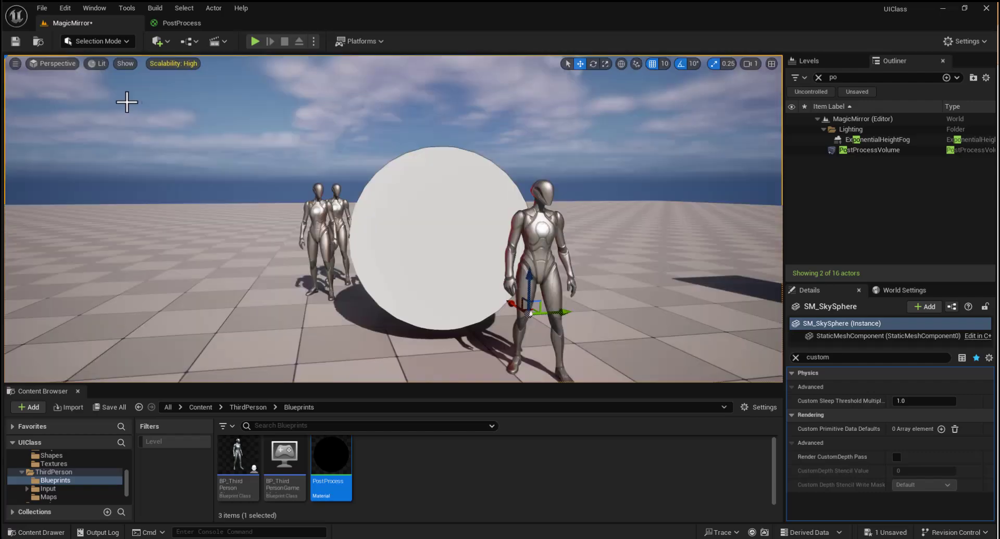
Select the sphere and show the Custom Depth buffer visualization in the viewport
{"action": "left_click", "coordinate": [408, 262]}
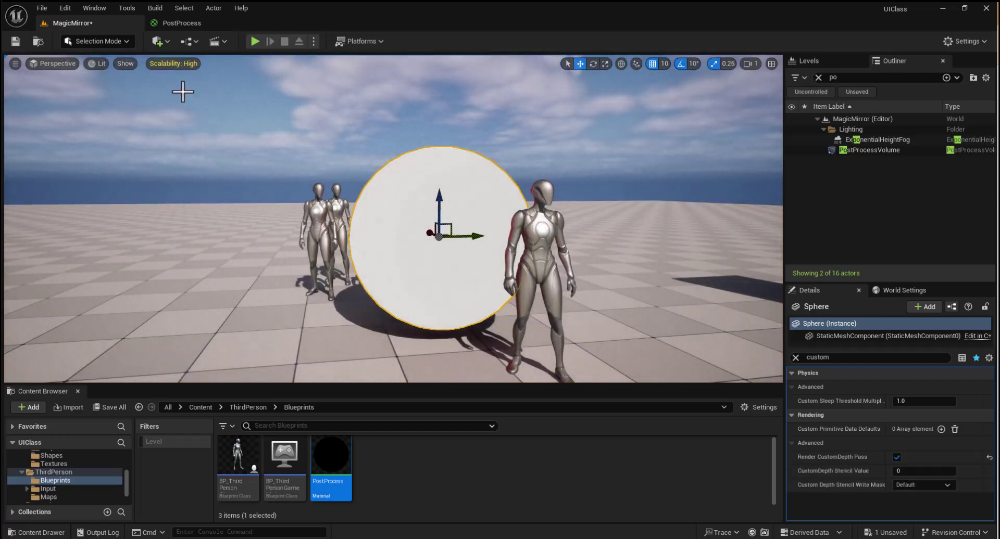
{"action": "left_click", "coordinate": [127, 63]}
{"action": "mouse_move", "coordinate": [183, 327]}
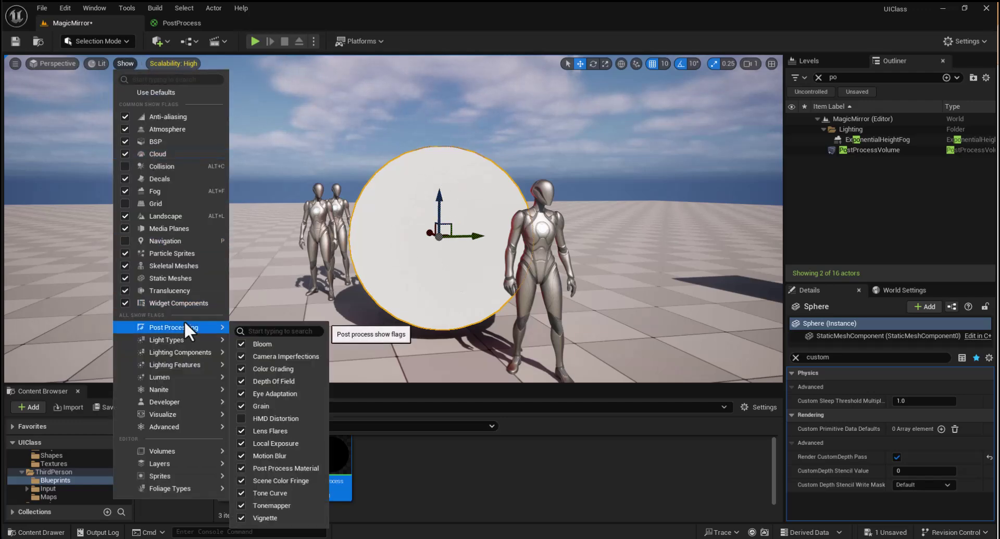
{"action": "left_click", "coordinate": [96, 63]}
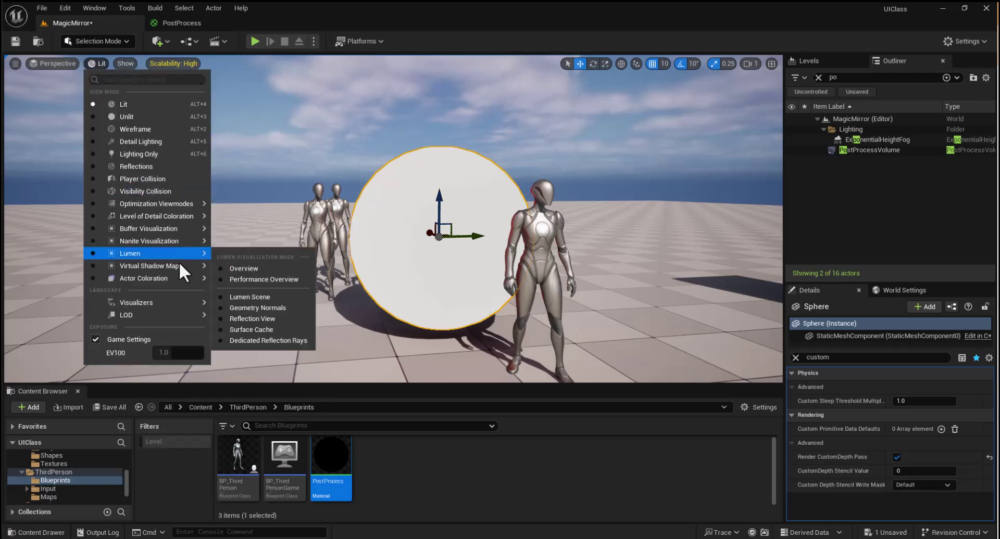
{"action": "mouse_move", "coordinate": [165, 206]}
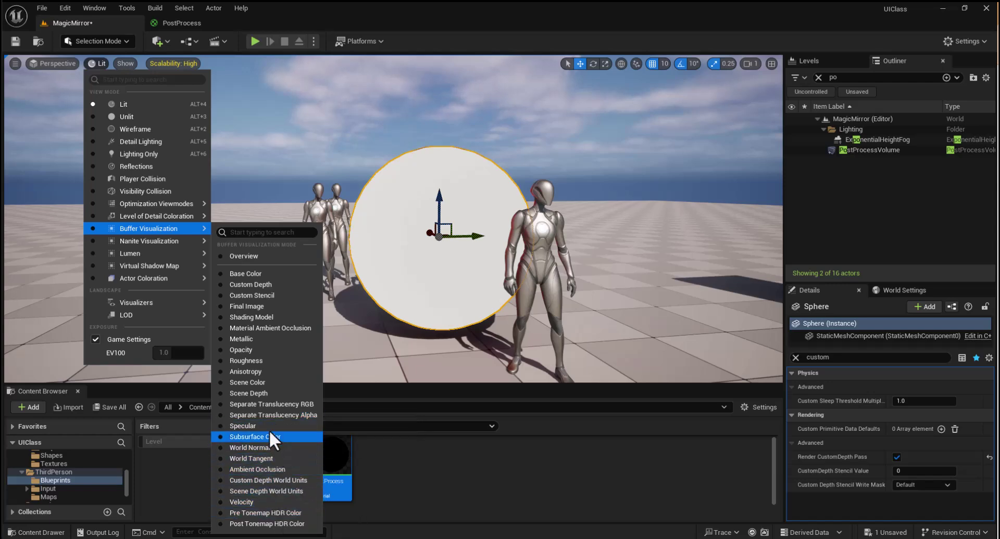
{"action": "left_click", "coordinate": [254, 284]}
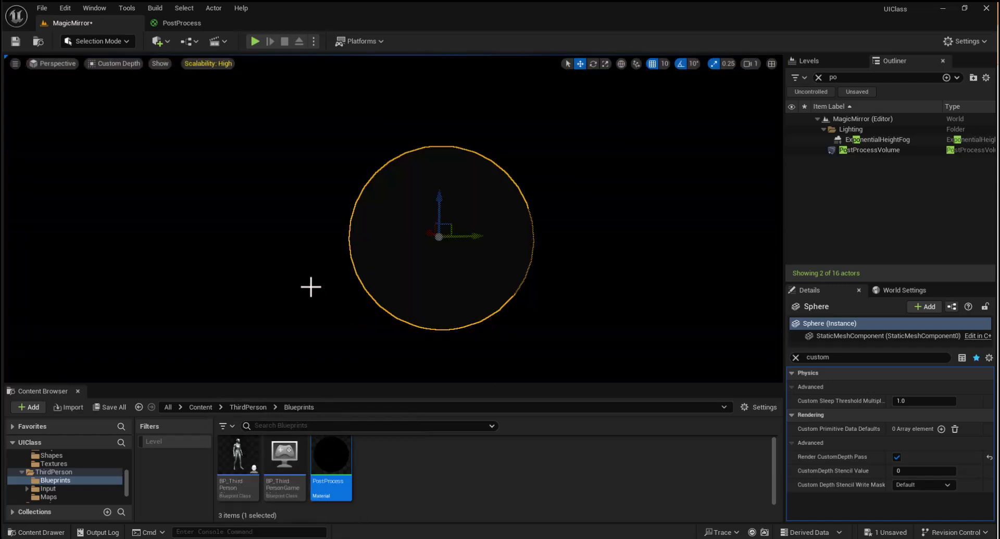
Clear the sphere's selection to examine its custom depth silhouette without the outline, and return to Lit view
{"action": "left_click", "coordinate": [311, 287]}
{"action": "left_click", "coordinate": [480, 290]}
{"action": "right_click", "coordinate": [495, 289]}
{"action": "left_click", "coordinate": [590, 173]}
{"action": "left_click", "coordinate": [602, 179]}
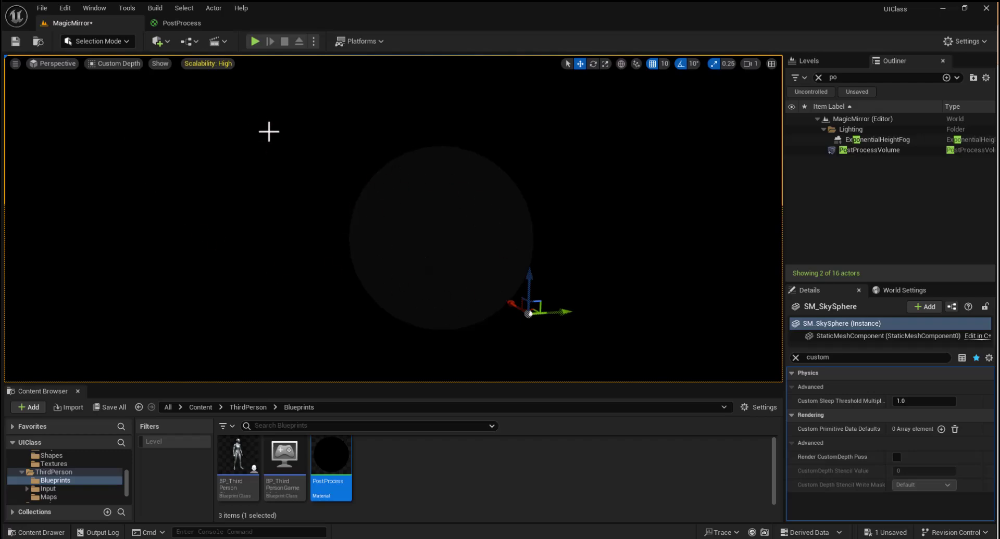
{"action": "left_click", "coordinate": [112, 65]}
{"action": "left_click", "coordinate": [118, 103]}
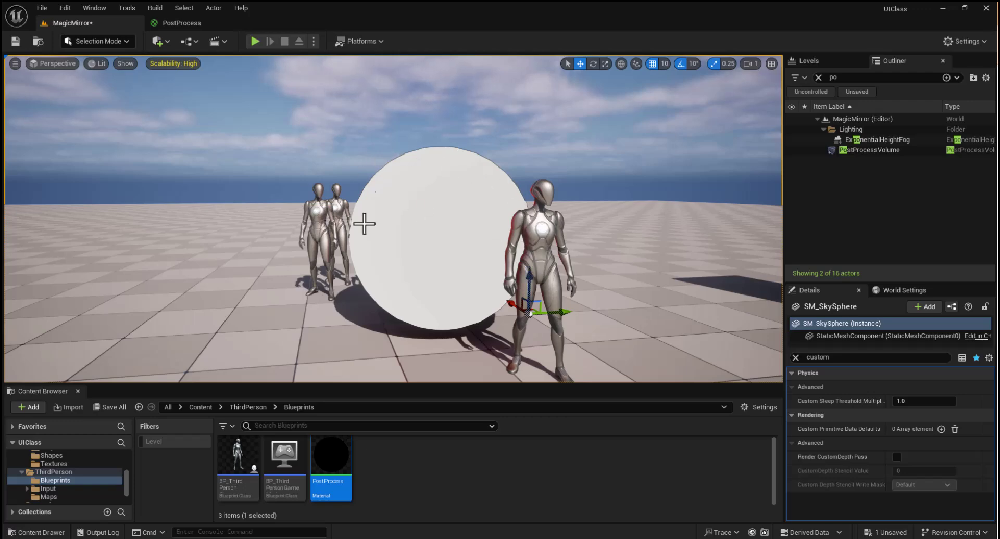
Filter the sphere's properties by "main", disable Render in Main Pass on it, and clear the sphere's selection
{"action": "left_click", "coordinate": [446, 260]}
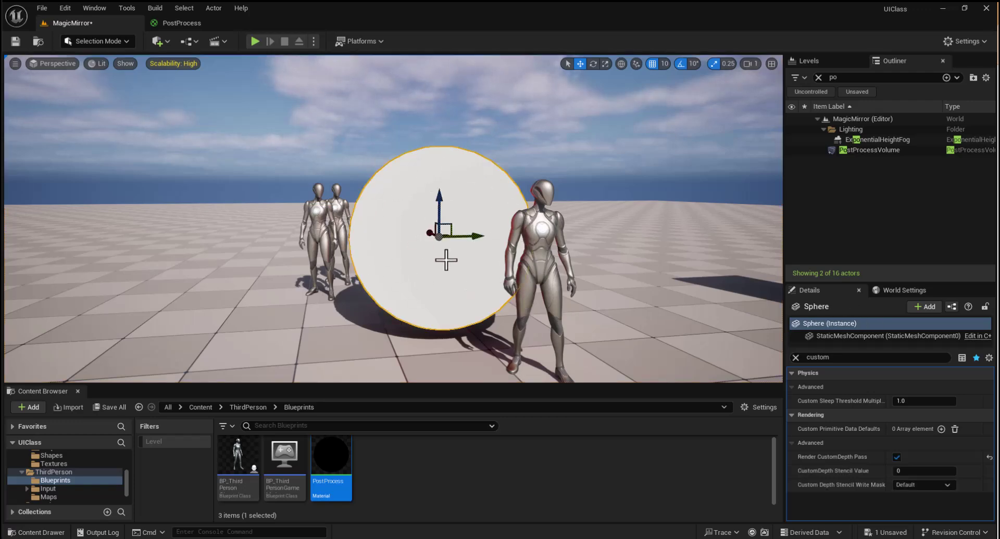
{"action": "left_click", "coordinate": [818, 358]}
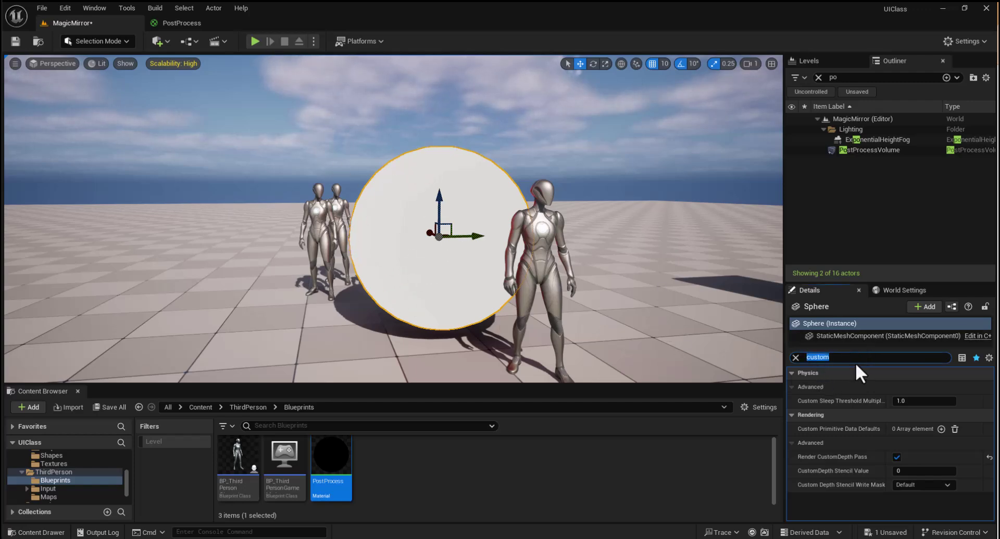
{"action": "type", "text": "main"}
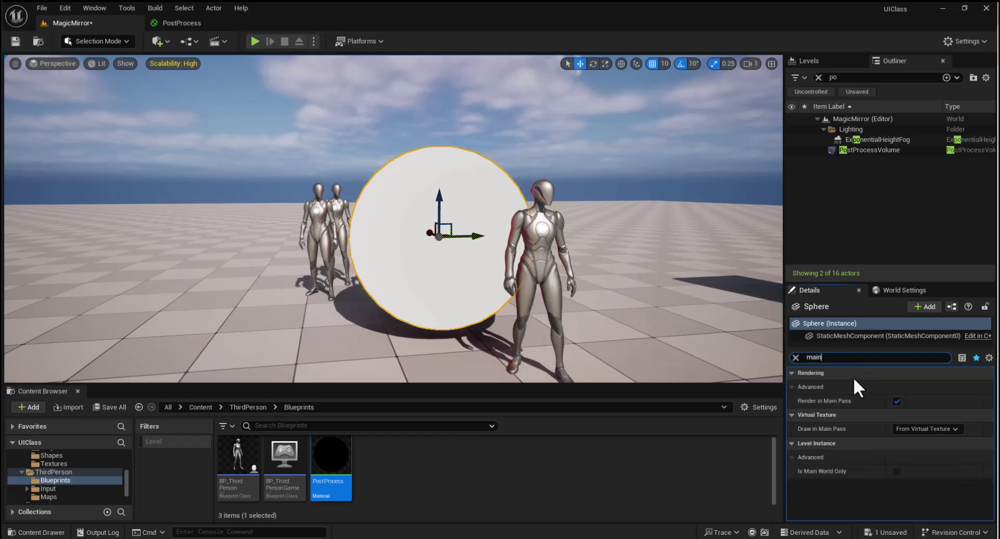
{"action": "left_click", "coordinate": [897, 401]}
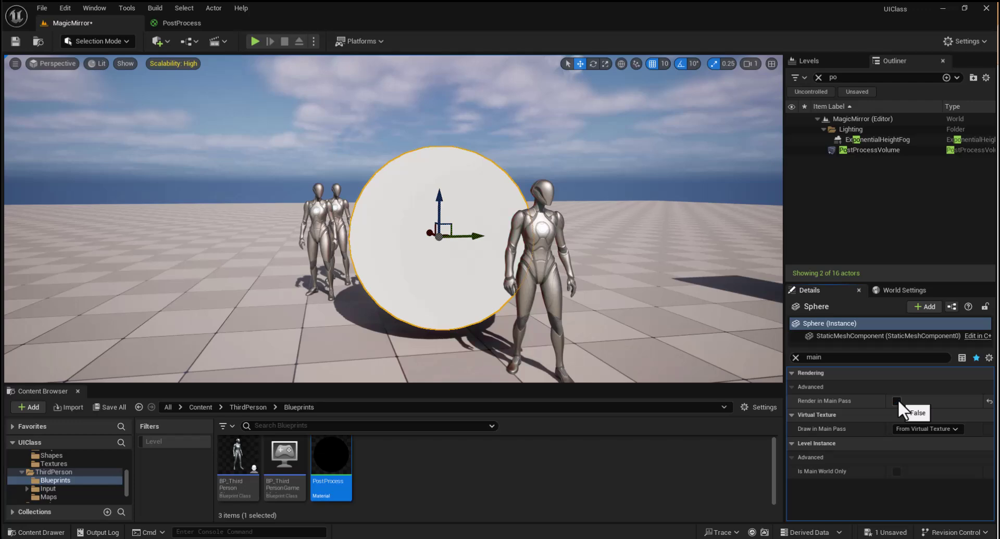
{"action": "left_click", "coordinate": [605, 261]}
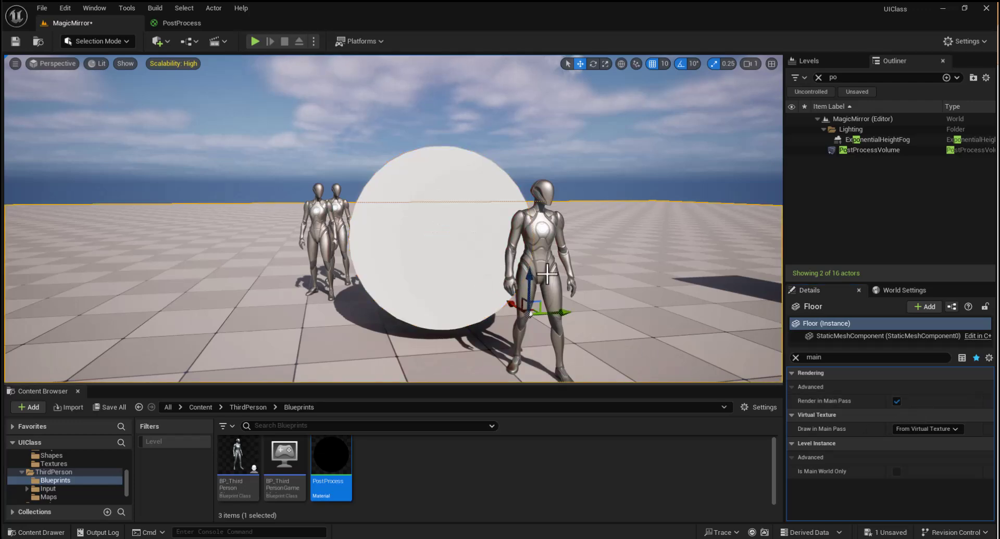
Reselect the sphere, filter its properties by "depth", disable Render in Depth Pass, and clear the sphere's selection
{"action": "left_click", "coordinate": [435, 257]}
{"action": "mouse_move", "coordinate": [435, 256]}
{"action": "right_mouse_down"}
{"action": "mouse_move", "coordinate": [471, 258]}
{"action": "mouse_move", "coordinate": [445, 254]}
{"action": "right_mouse_up"}
{"action": "key", "text": "a"}
{"action": "key", "text": "d"}
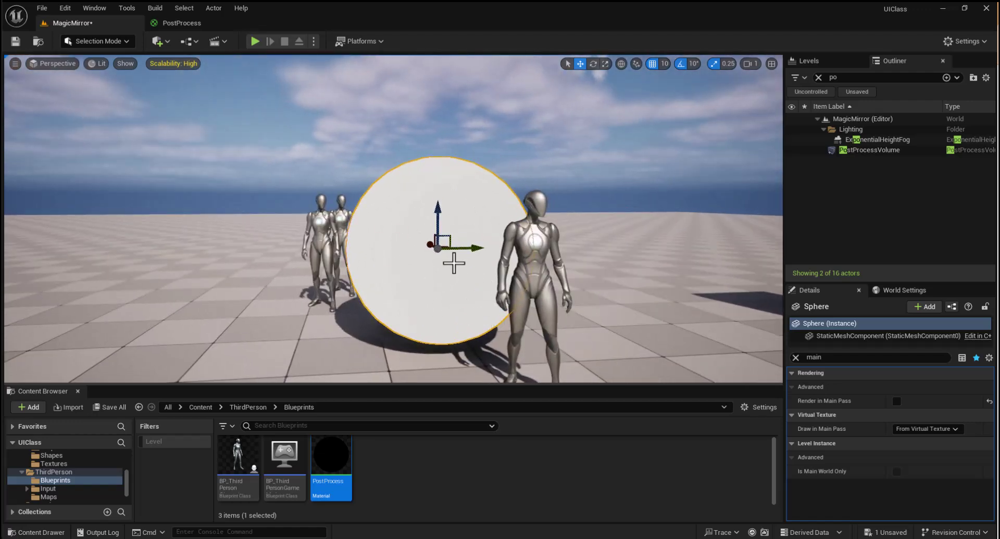
{"action": "left_click_drag", "start_coordinate": [828, 358], "coordinate": [787, 359]}
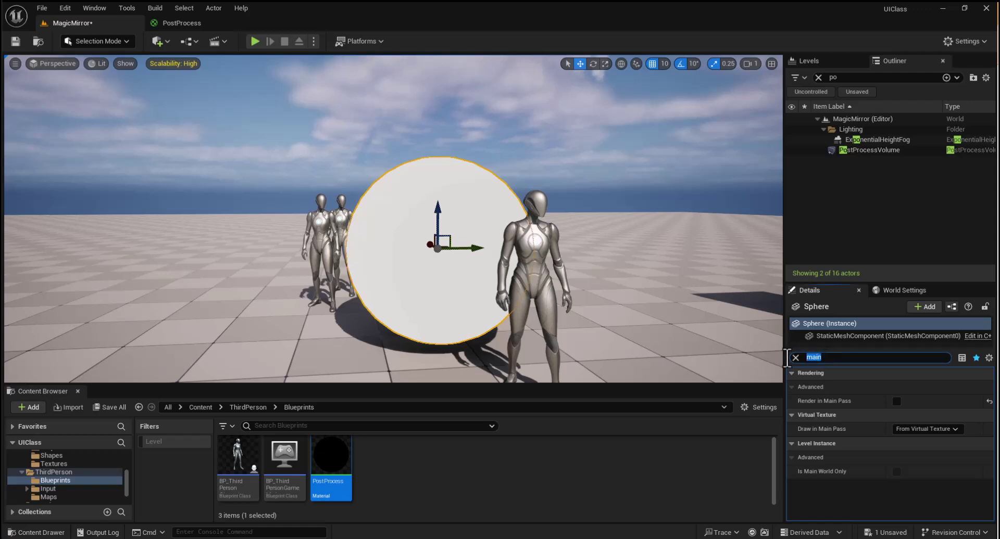
{"action": "type", "text": "depth"}
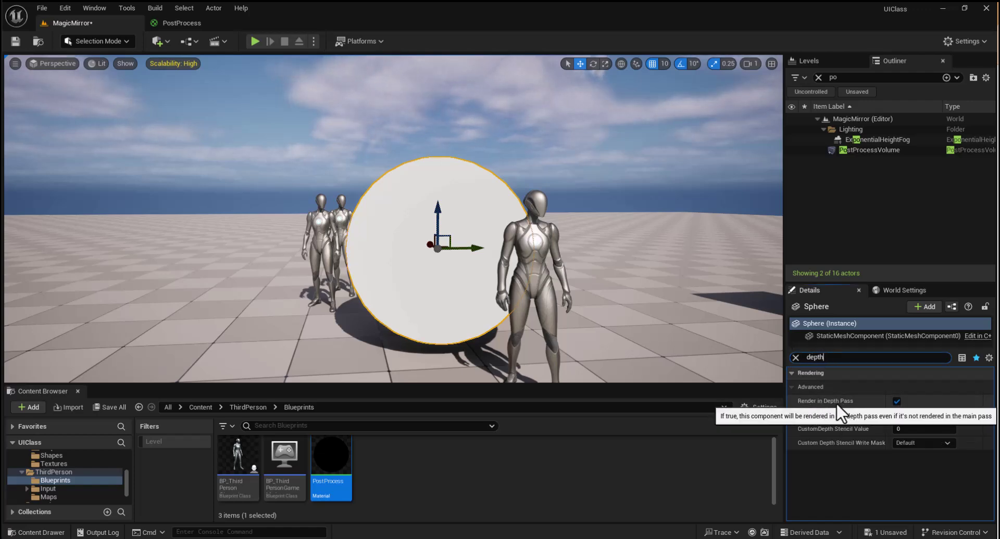
{"action": "left_click", "coordinate": [897, 401]}
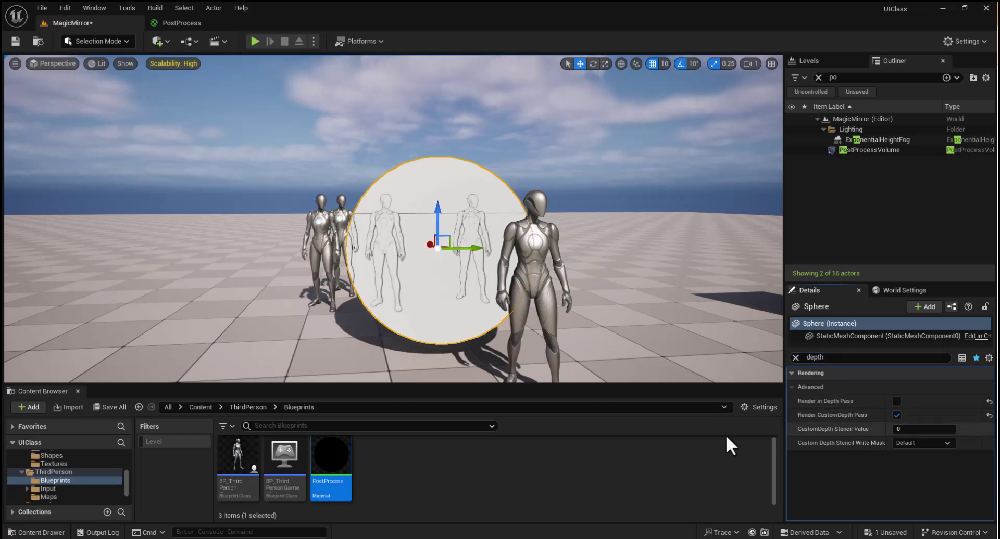
{"action": "left_click", "coordinate": [650, 348]}
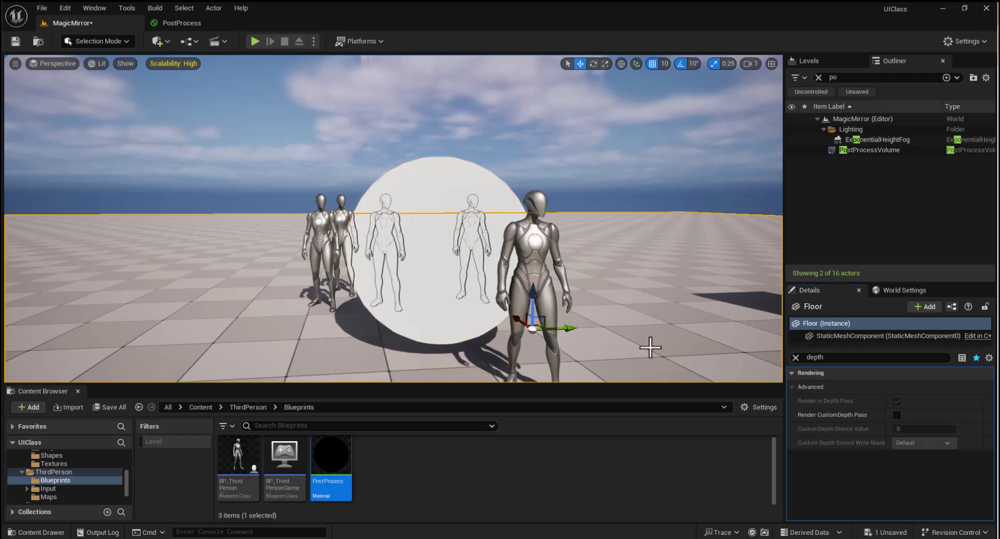
Examine the outlined mannequins through the sphere from behind and in front, ending in a full-screen viewport
{"action": "right_click_drag", "start_coordinate": [625, 328], "coordinate": [740, 300]}
{"action": "key", "text": "a"}
{"action": "right_click_drag", "start_coordinate": [573, 308], "coordinate": [550, 288]}
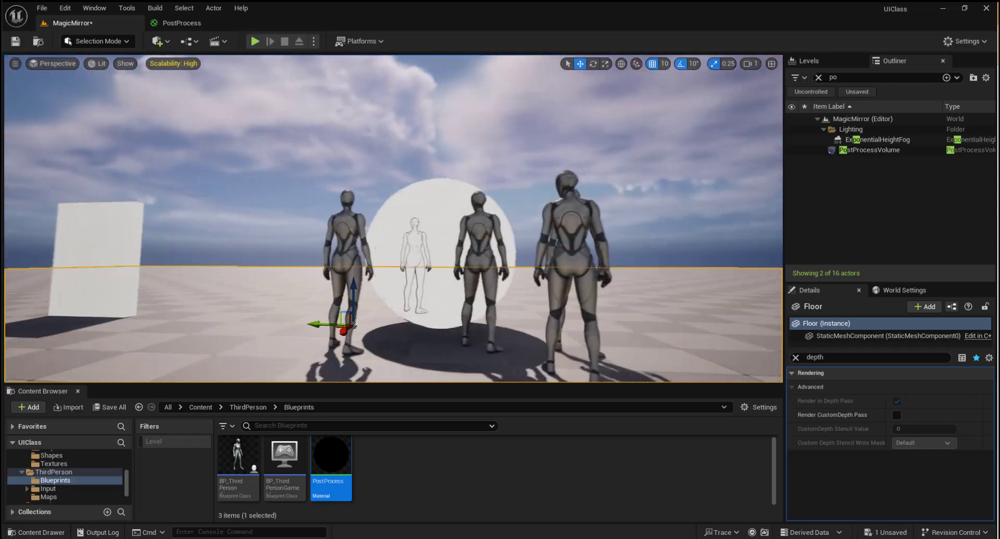
{"action": "key", "text": "d"}
{"action": "right_click_drag", "start_coordinate": [604, 273], "coordinate": [459, 311]}
{"action": "key", "text": "F11"}
{"action": "key", "text": "d"}
{"action": "key", "text": "s"}
{"action": "key", "text": "e"}
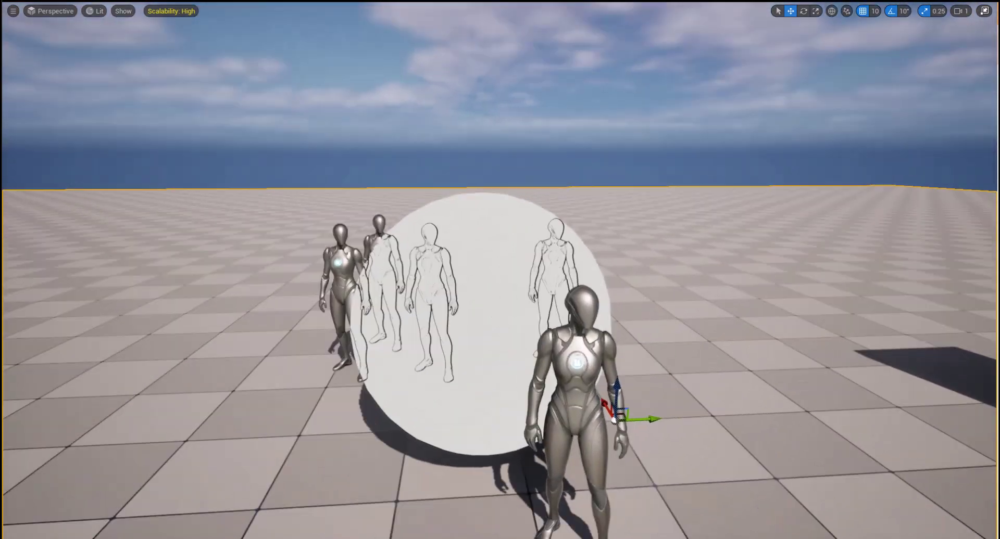
Select the sphere, restore the normal editor layout, filter its properties by "shadow", and disable Cast Shadow
{"action": "left_click", "coordinate": [476, 371]}
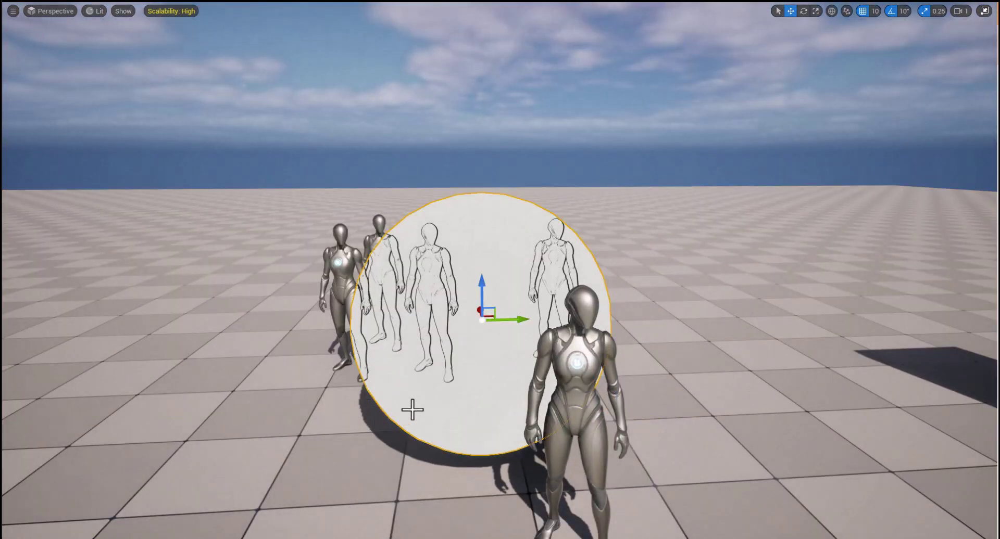
{"action": "key", "text": "F11"}
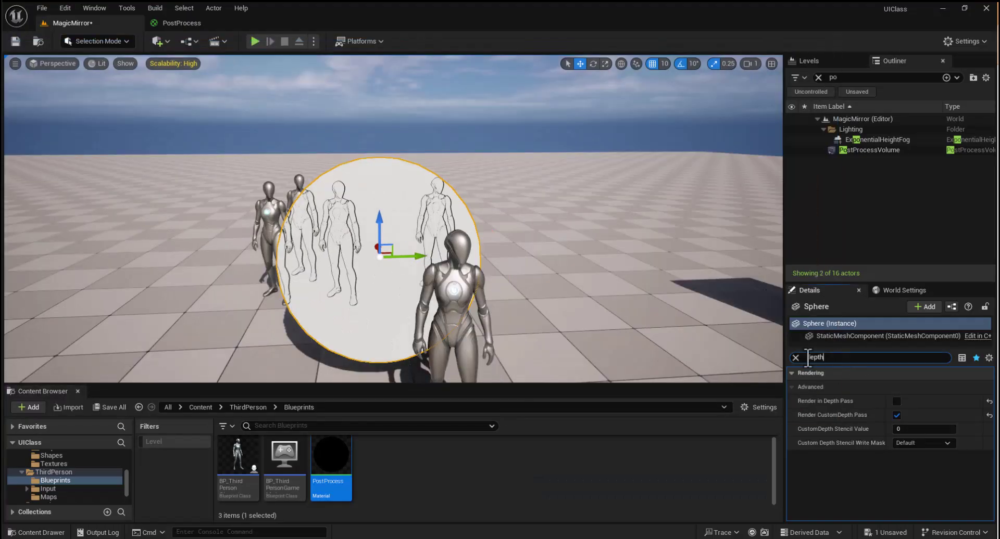
{"action": "type", "text": "shadow"}
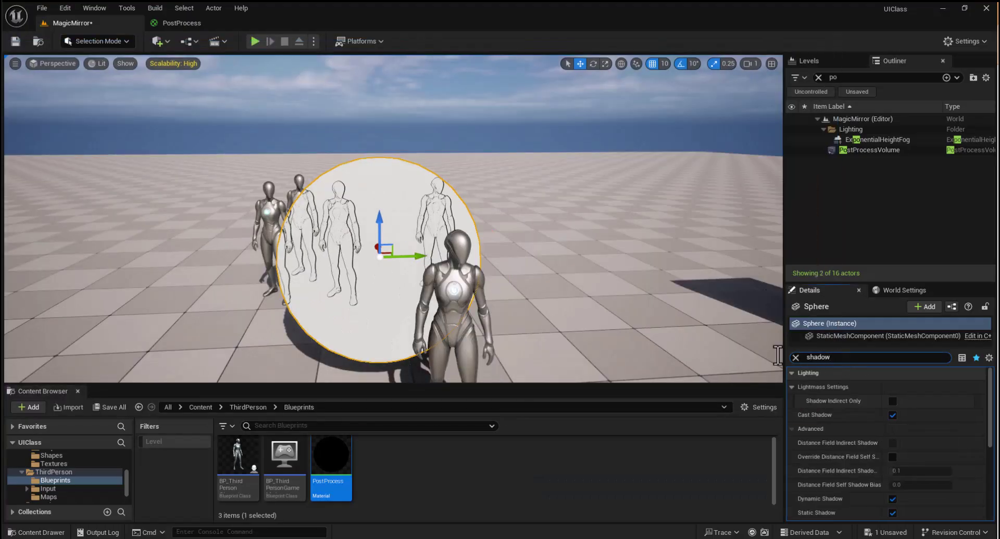
{"action": "left_click", "coordinate": [892, 415]}
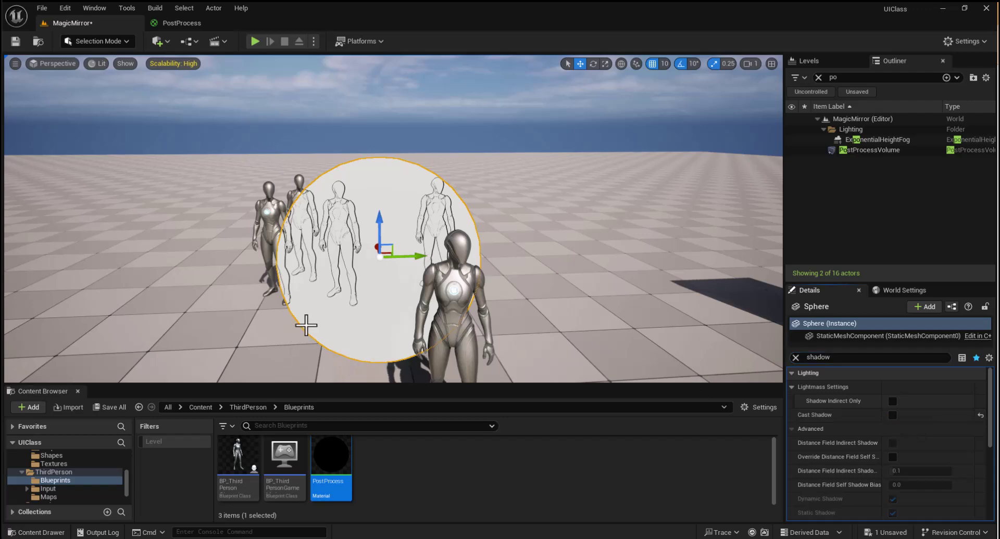
Filter the sphere's properties by "coll" and set its Collision Presets to NoCollision
{"action": "left_click_drag", "start_coordinate": [841, 358], "coordinate": [775, 354]}
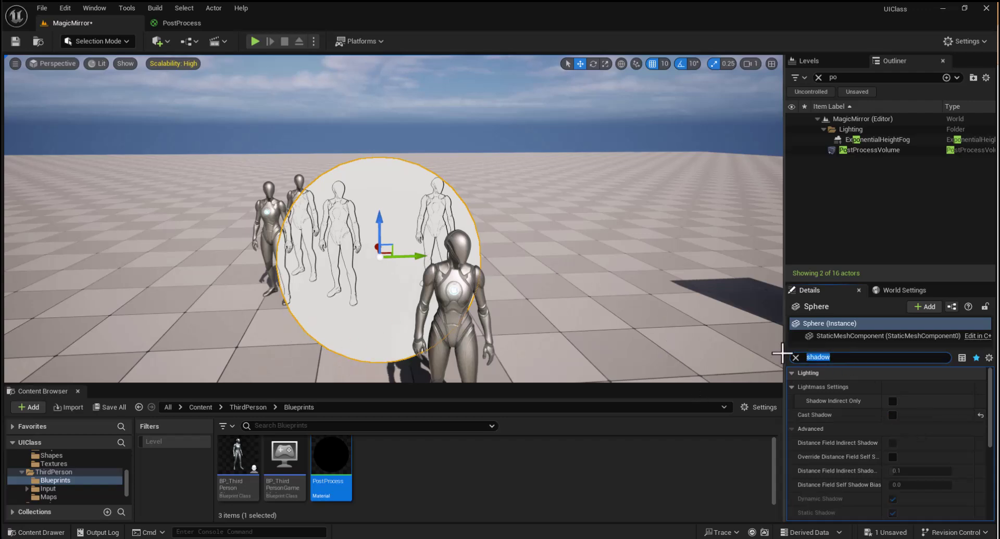
{"action": "type", "text": "coll"}
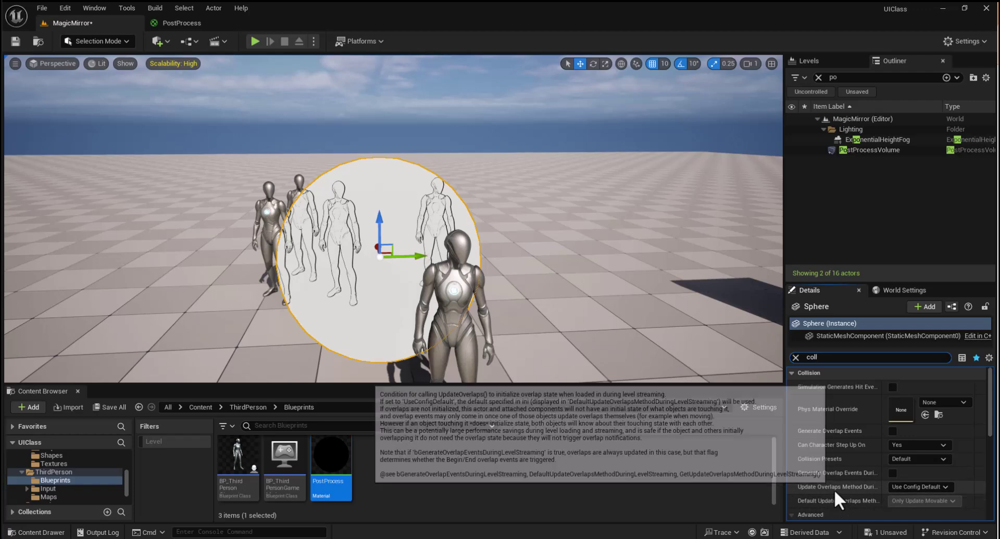
{"action": "left_click", "coordinate": [946, 487]}
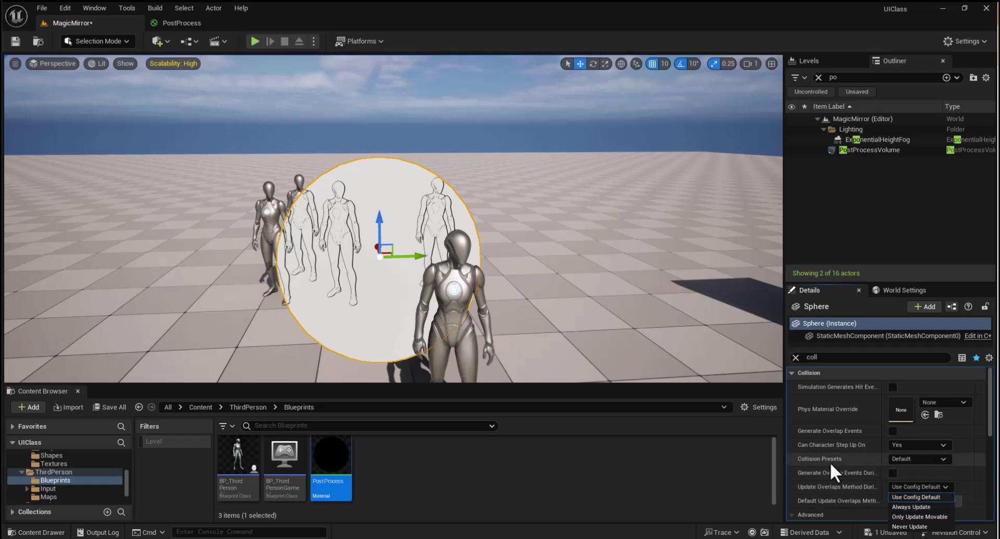
{"action": "left_click", "coordinate": [925, 461]}
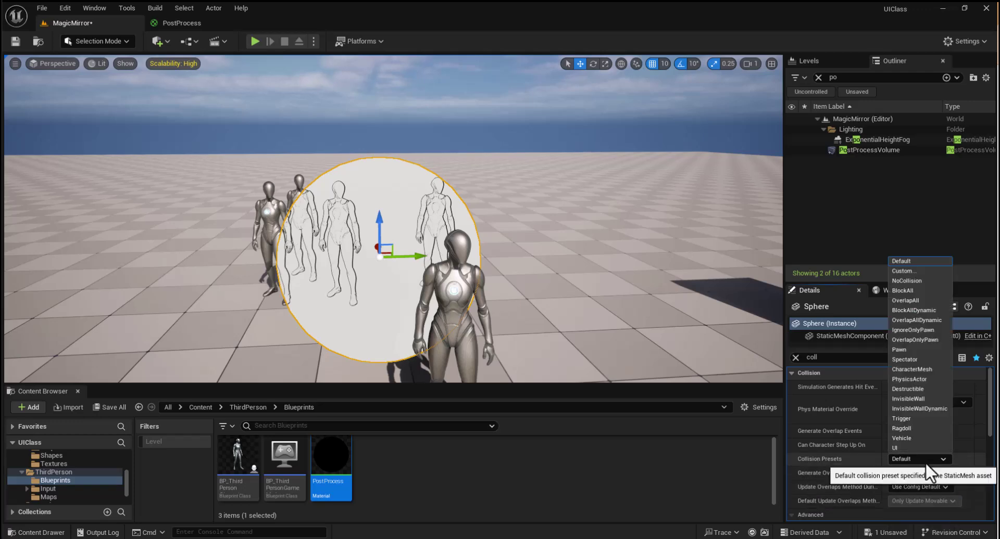
{"action": "left_click", "coordinate": [923, 283]}
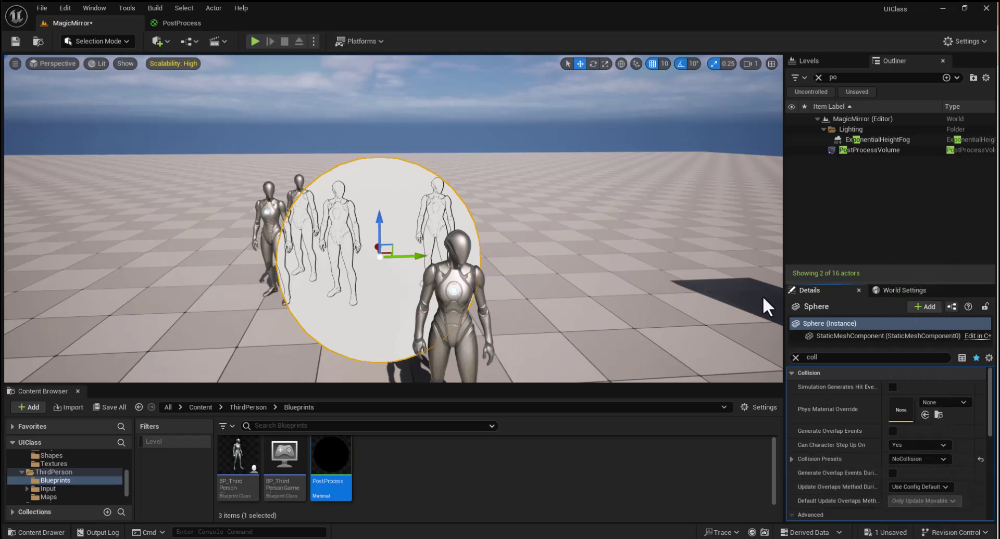
Clear the sphere's selection and examine the mirror outline effect from several angles in a full-screen game view
{"action": "right_click_drag", "start_coordinate": [523, 319], "coordinate": [503, 294]}
{"action": "left_click", "coordinate": [635, 312]}
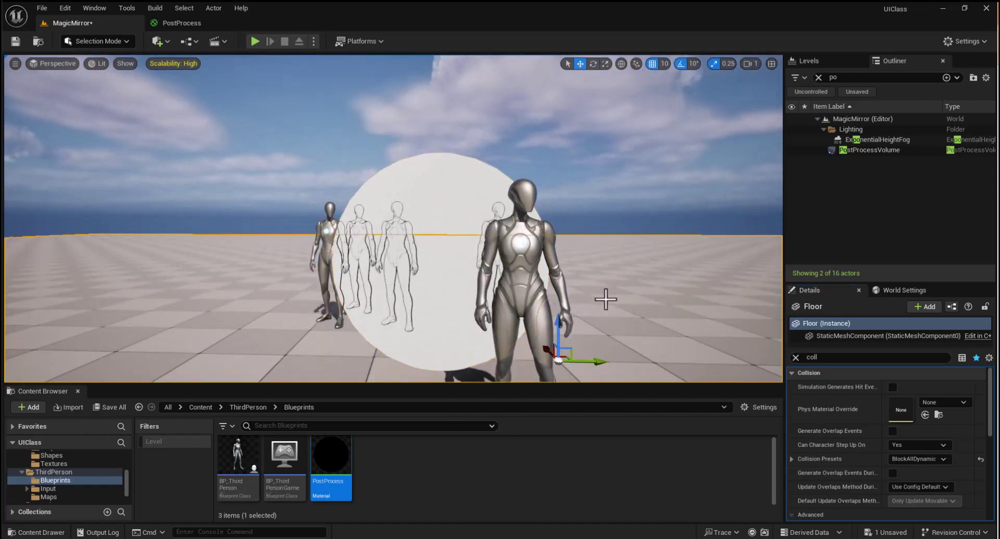
{"action": "key", "text": "F11"}
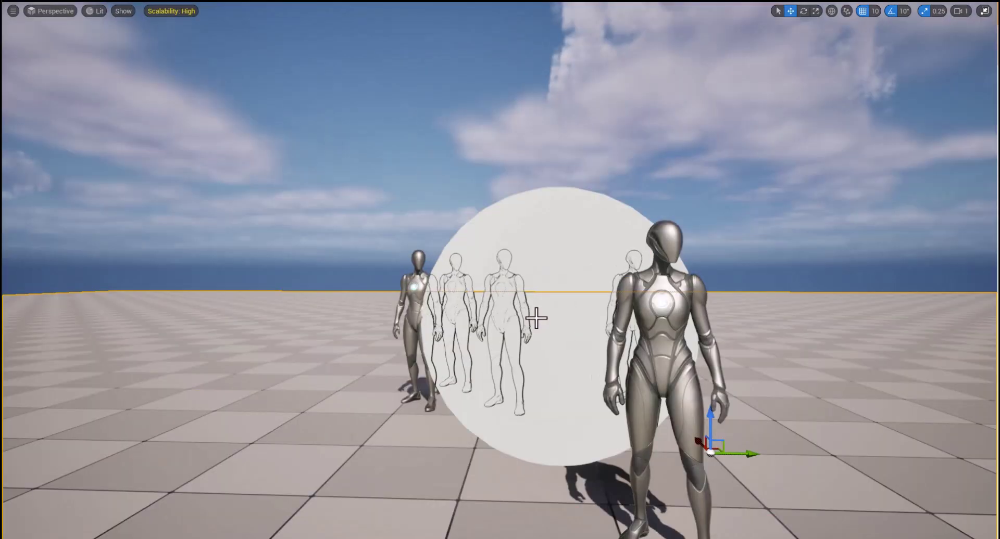
{"action": "key", "text": "g"}
{"action": "key", "text": "s"}
{"action": "right_click_drag", "start_coordinate": [542, 334], "coordinate": [537, 361]}
{"action": "key", "text": "a"}
{"action": "key", "text": "d"}
{"action": "key", "text": "s"}
{"action": "key", "text": "e"}
{"action": "key", "text": "q"}
{"action": "key", "text": "e"}
{"action": "key", "text": "F11"}
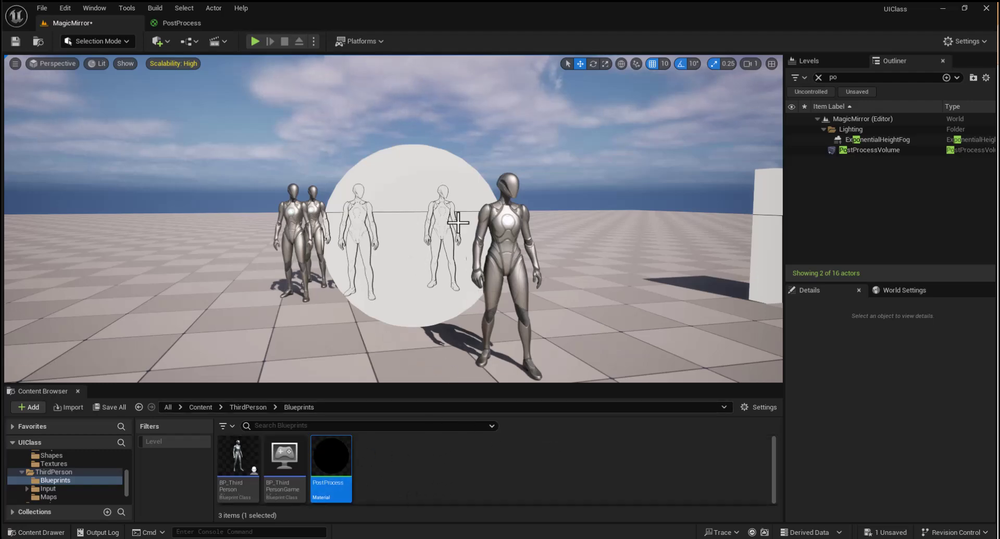
Leave game view, select the PostProcessVolume around the mannequins, and clear the property filter to list all its settings
{"action": "right_click_drag", "start_coordinate": [401, 210], "coordinate": [397, 217]}
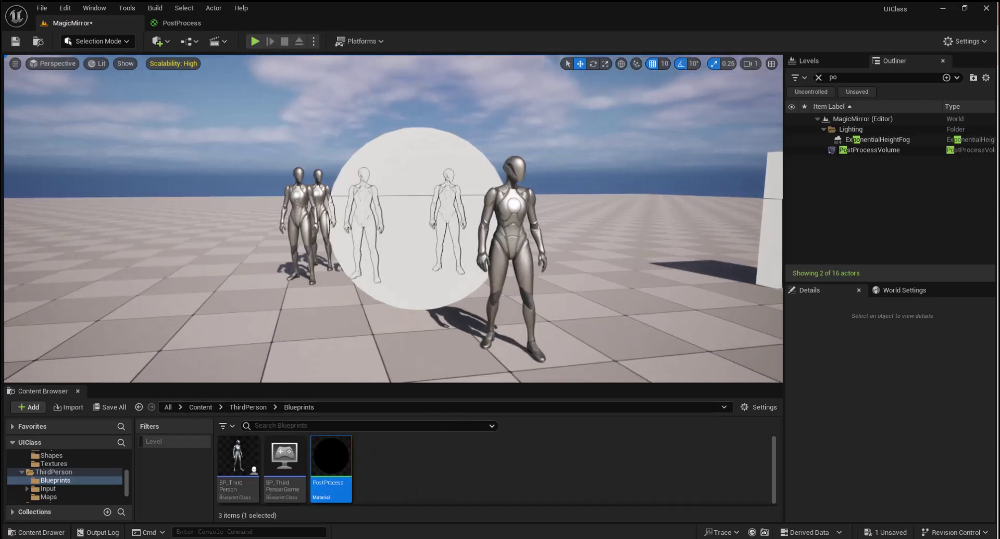
{"action": "key", "text": "g"}
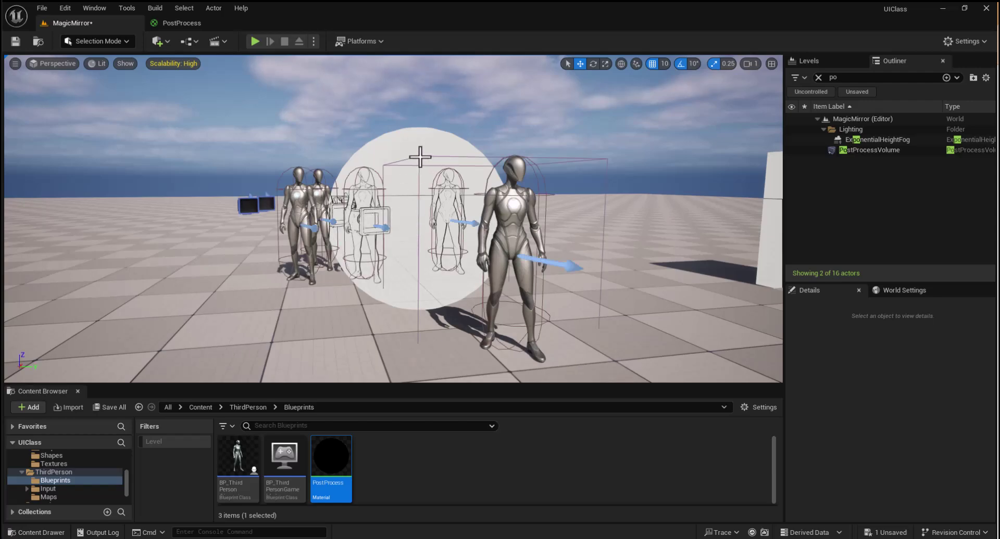
{"action": "left_click", "coordinate": [420, 156]}
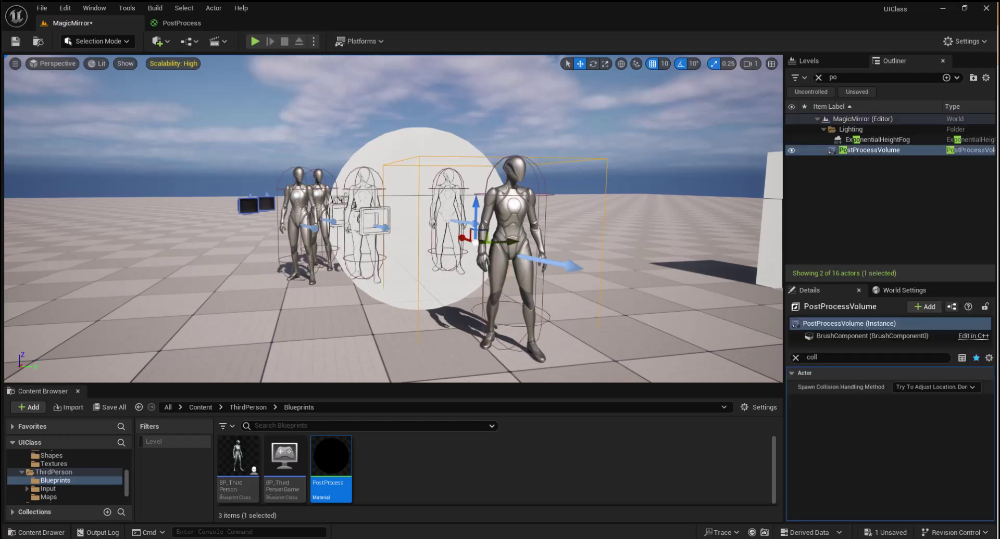
{"action": "left_click", "coordinate": [796, 358]}
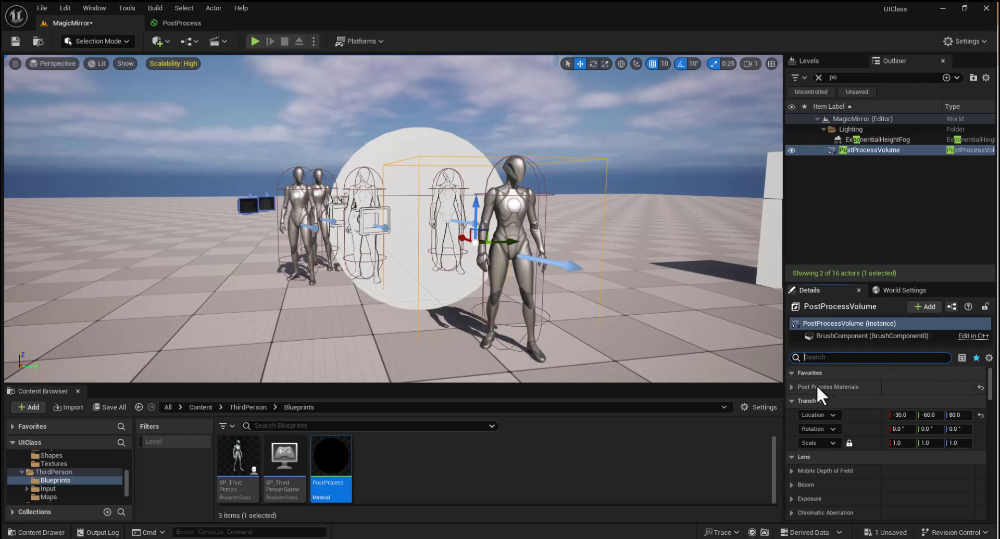
Empty the volume's Post Process Materials array, add one asset reference element, and assign the PostProcess material to it
{"action": "left_click", "coordinate": [791, 387]}
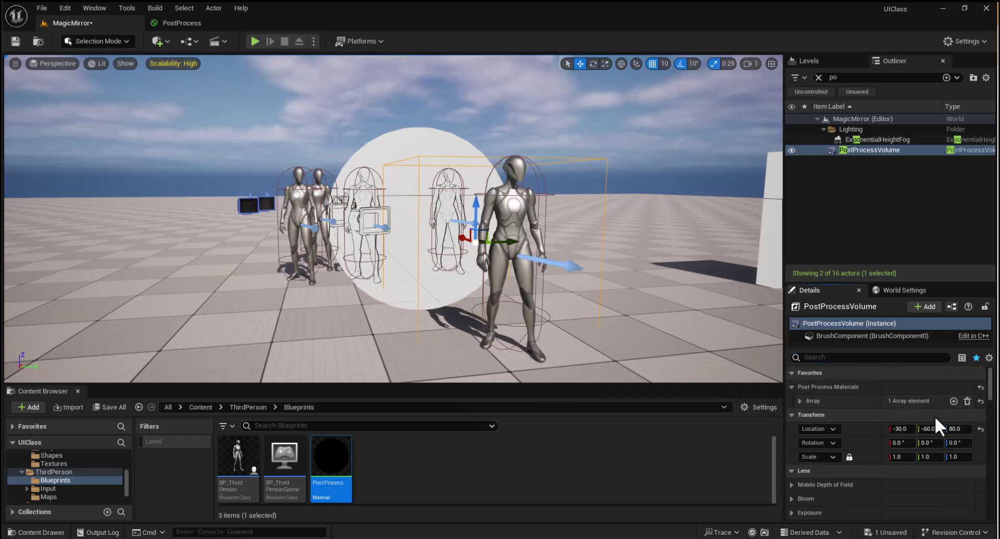
{"action": "left_click", "coordinate": [967, 402]}
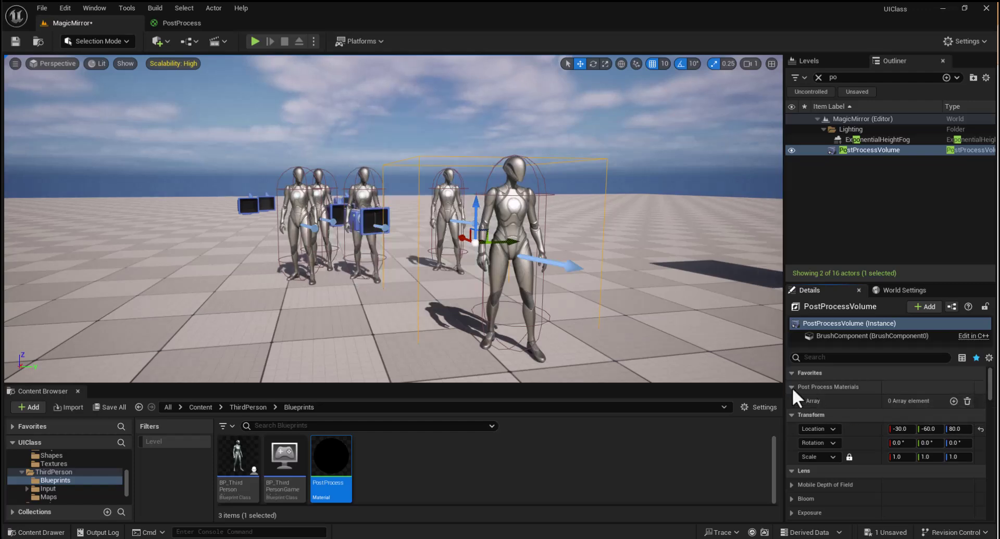
{"action": "left_click", "coordinate": [953, 401]}
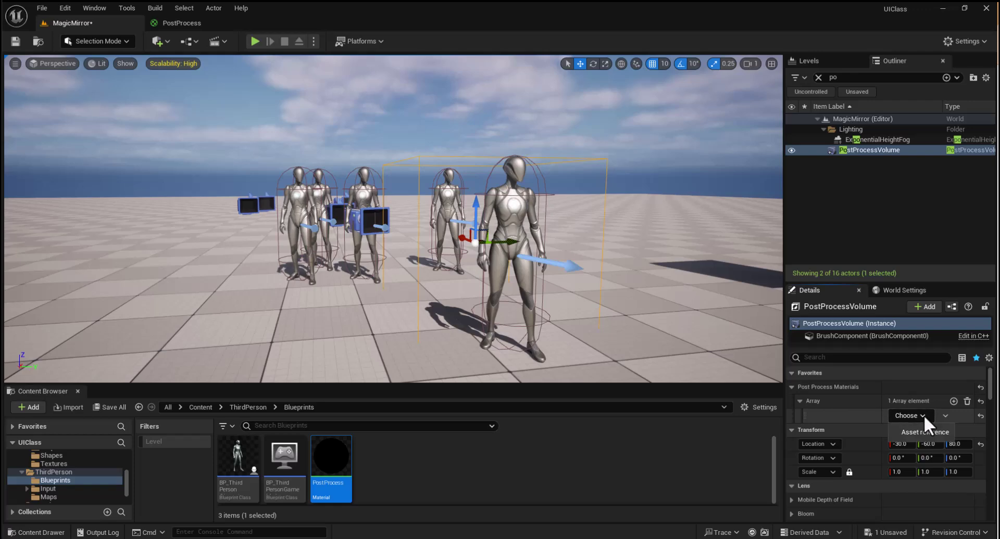
{"action": "left_click", "coordinate": [933, 433]}
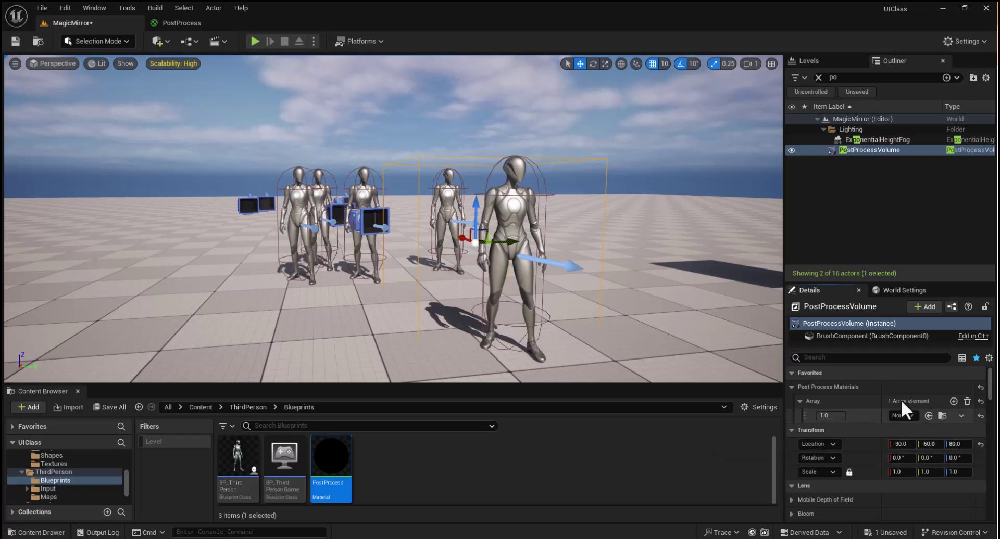
{"action": "left_click_drag", "start_coordinate": [338, 464], "coordinate": [906, 416]}
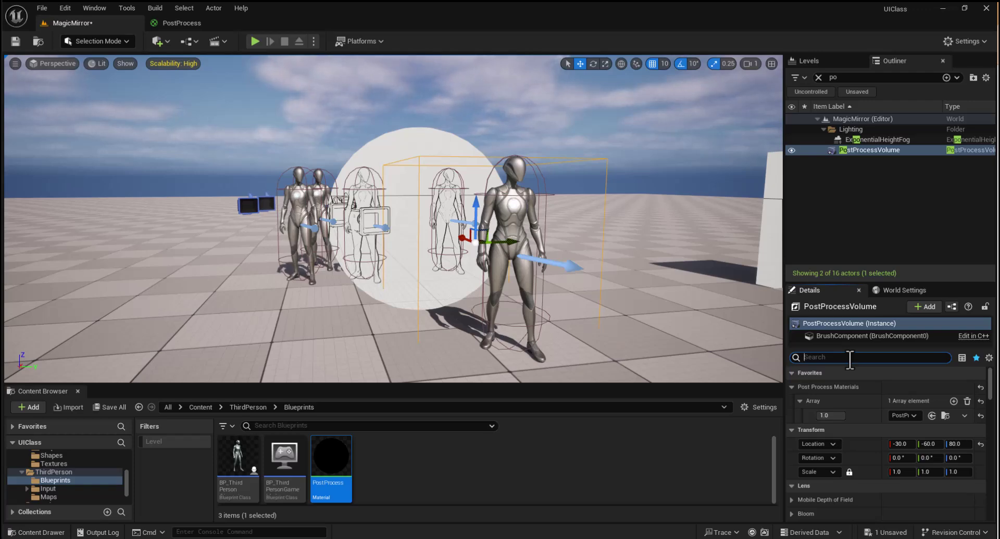
Filter the volume's properties by "unbound", turn off Infinite Extent (Unbound), and check the effect from outside the volume
{"action": "type", "text": "nbound"}
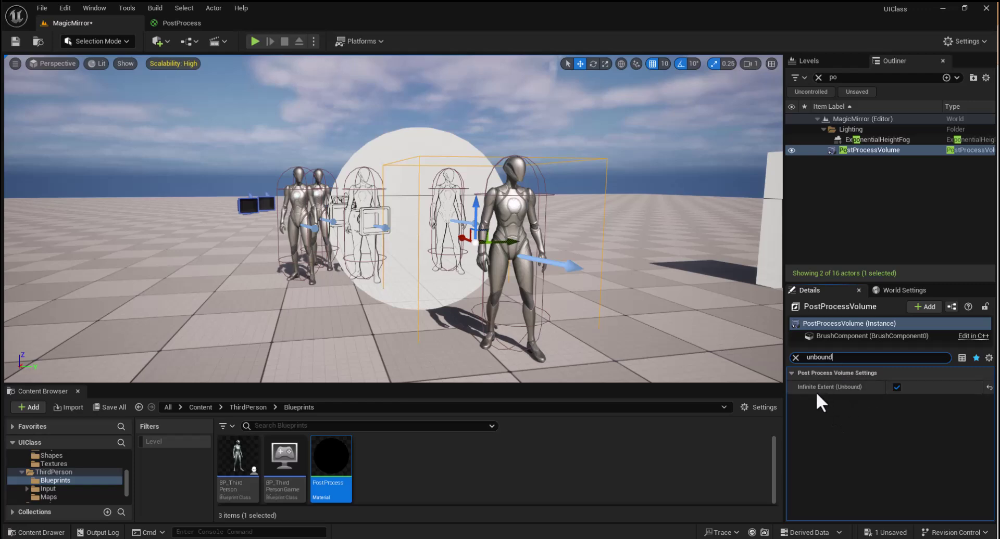
{"action": "left_click", "coordinate": [895, 385]}
{"action": "left_click", "coordinate": [894, 385]}
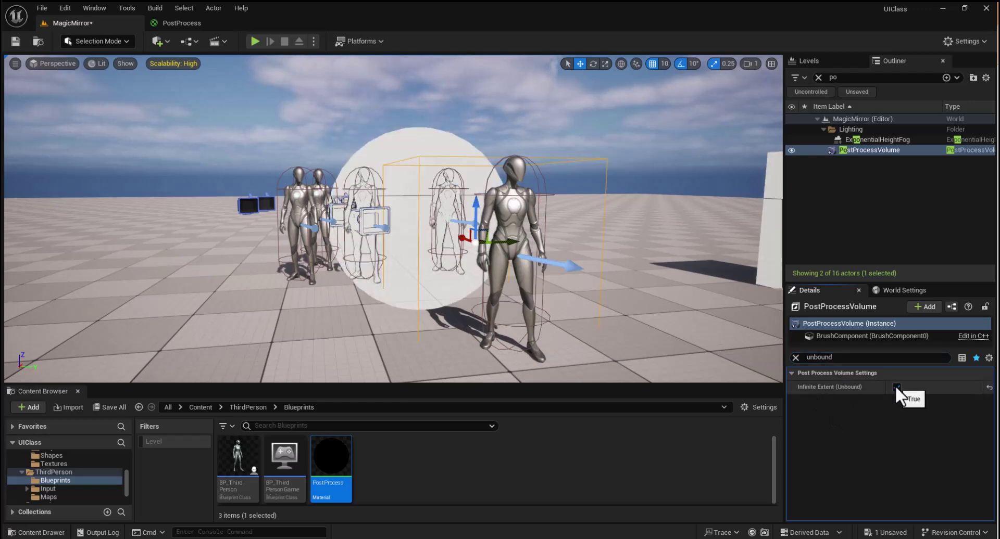
{"action": "left_click", "coordinate": [895, 388]}
{"action": "key", "text": "w"}
{"action": "right_click_drag", "start_coordinate": [725, 363], "coordinate": [725, 364]}
{"action": "key", "text": "s"}
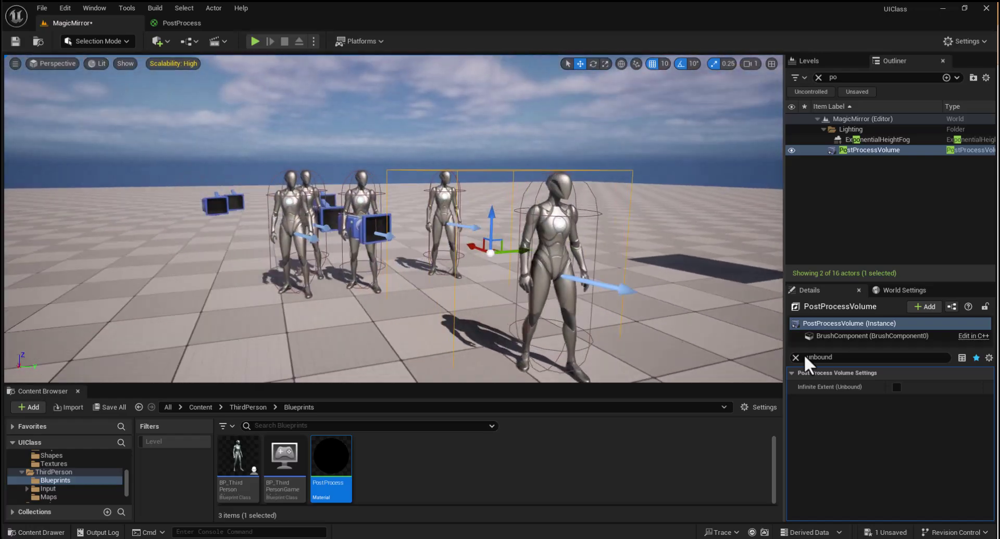
Turn Infinite Extent (Unbound) back on, check the mirror effect, and clear the property filter
{"action": "left_click", "coordinate": [896, 387]}
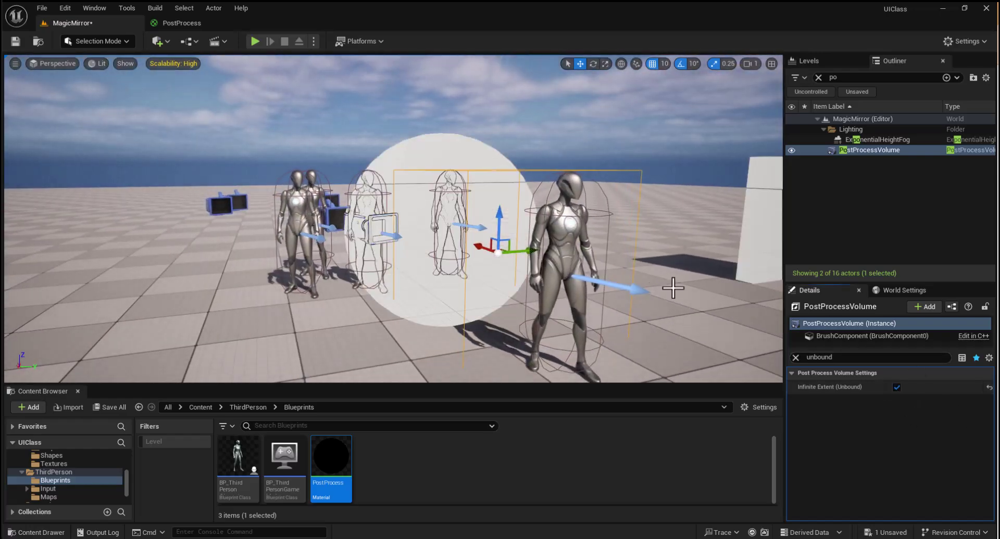
{"action": "right_click_drag", "start_coordinate": [475, 238], "coordinate": [476, 238]}
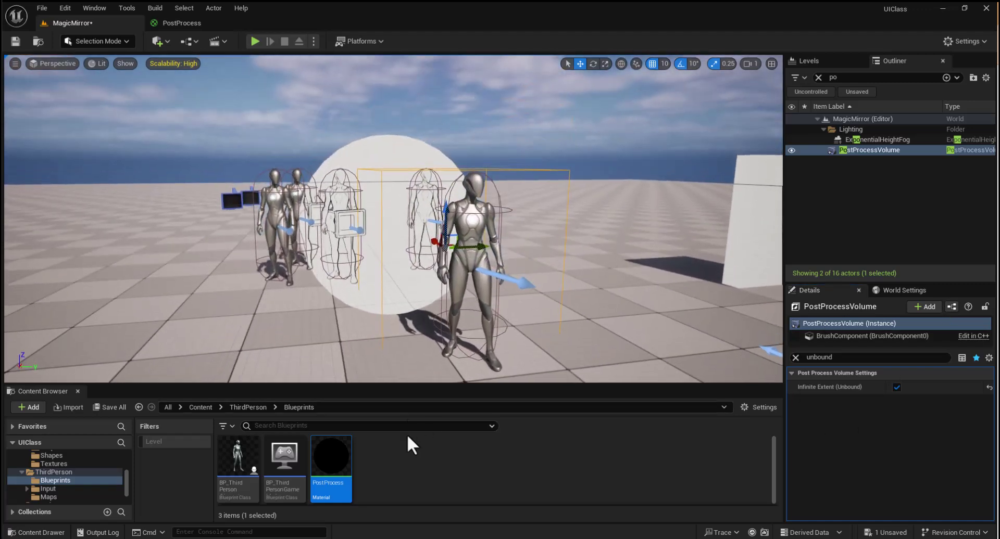
{"action": "left_click", "coordinate": [796, 358]}
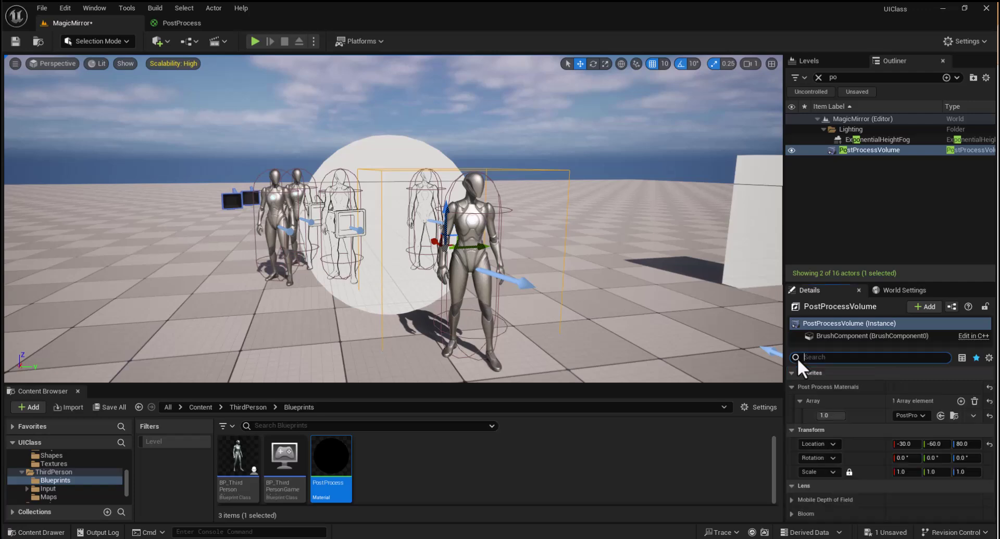
Open the PostProcess material and select its output node to show the Material Domain setting
{"action": "double_click", "coordinate": [325, 466]}
{"action": "right_click_drag", "start_coordinate": [465, 309], "coordinate": [464, 356]}
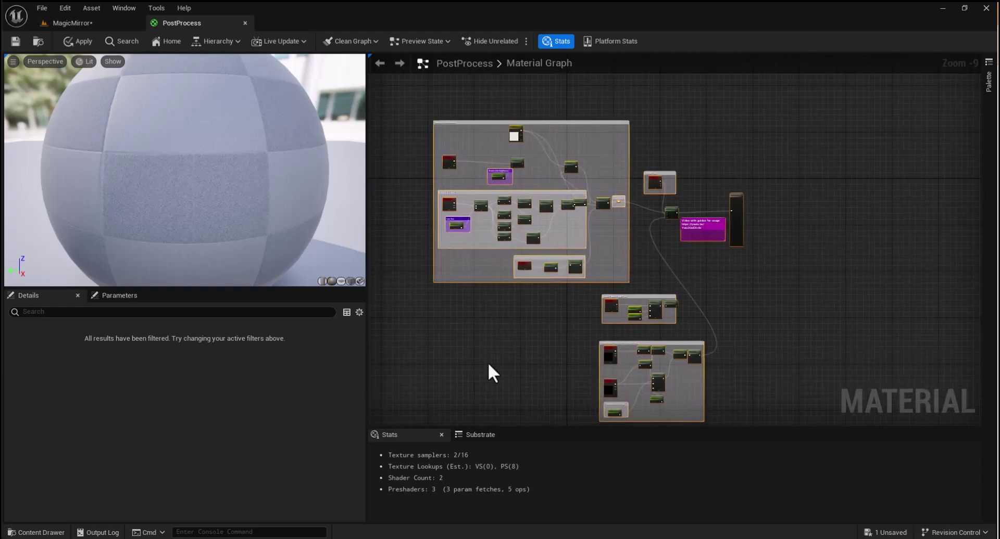
{"action": "right_click_drag", "start_coordinate": [489, 365], "coordinate": [435, 409]}
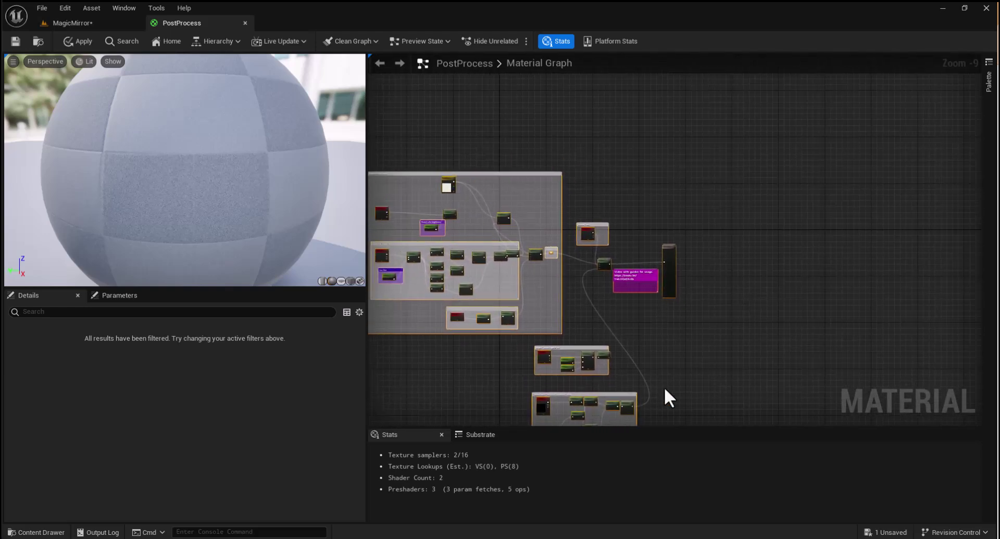
{"action": "scroll", "coordinate": [665, 386], "scroll_direction": "up", "scroll_amount": 6}
{"action": "right_click_drag", "start_coordinate": [638, 300], "coordinate": [617, 421]}
{"action": "right_click_drag", "start_coordinate": [718, 239], "coordinate": [701, 422]}
{"action": "left_click", "coordinate": [633, 186]}
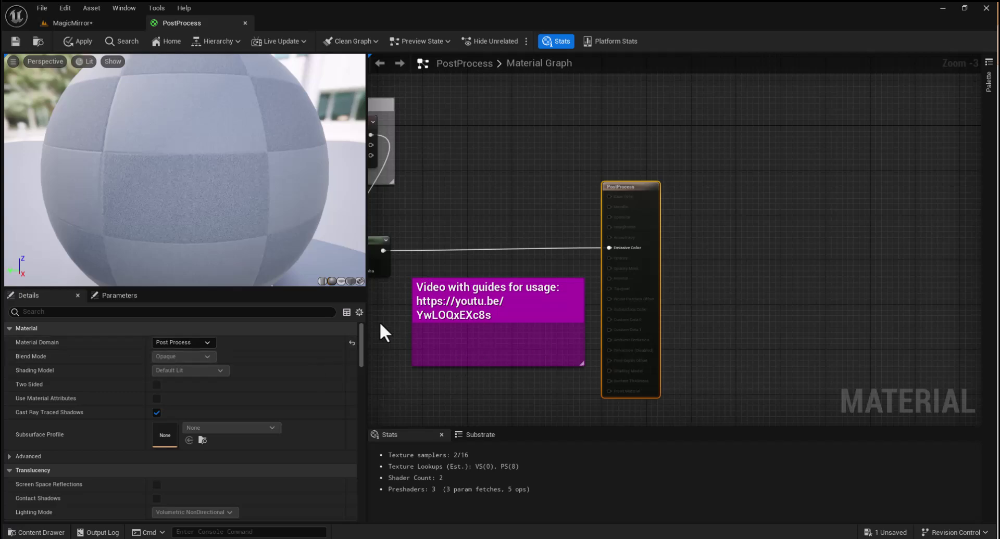
Trace the Emissive Color connection back through the graph and select the Lerp node that feeds it
{"action": "right_click_drag", "start_coordinate": [380, 321], "coordinate": [700, 280]}
{"action": "scroll", "coordinate": [661, 307], "scroll_direction": "down", "scroll_amount": 2}
{"action": "scroll", "coordinate": [667, 311], "scroll_direction": "up", "scroll_amount": 1}
{"action": "right_click_drag", "start_coordinate": [691, 313], "coordinate": [565, 396]}
{"action": "scroll", "coordinate": [577, 355], "scroll_direction": "up", "scroll_amount": 4}
{"action": "right_click_drag", "start_coordinate": [523, 337], "coordinate": [644, 354]}
{"action": "left_click", "coordinate": [554, 252]}
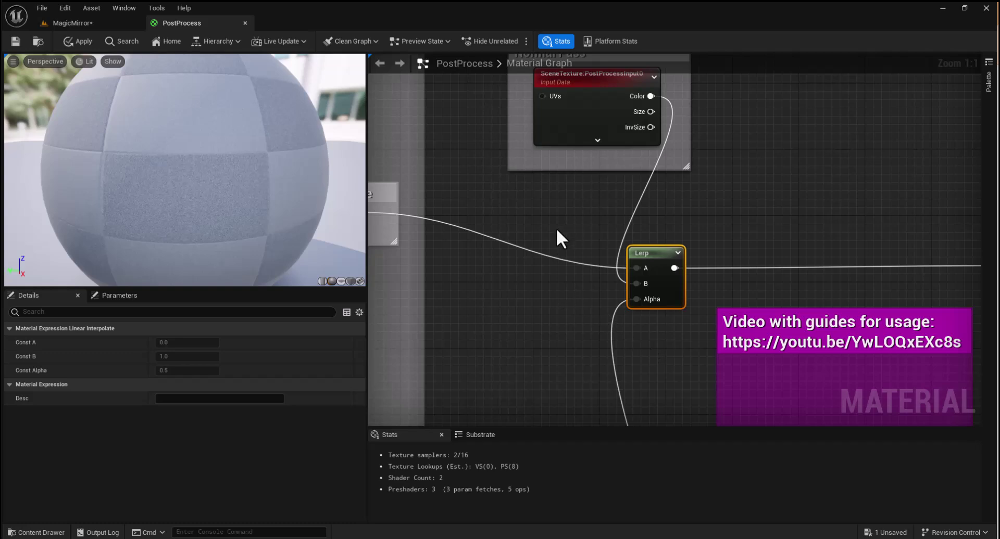
Select the PostProcessInput0 scene texture in the Normal Pass group and examine the outline material group feeding the Lerp
{"action": "right_click_drag", "start_coordinate": [558, 208], "coordinate": [575, 340]}
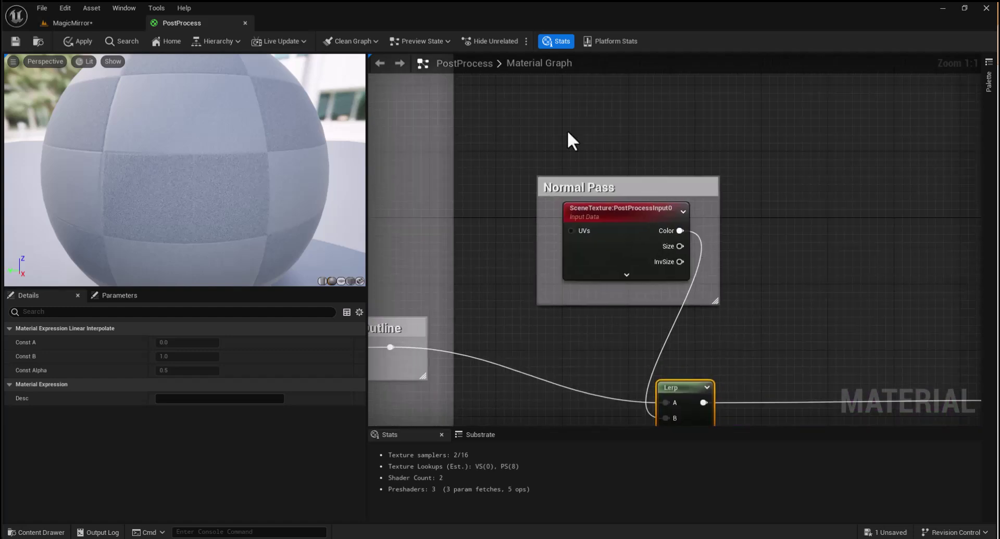
{"action": "left_click", "coordinate": [627, 227]}
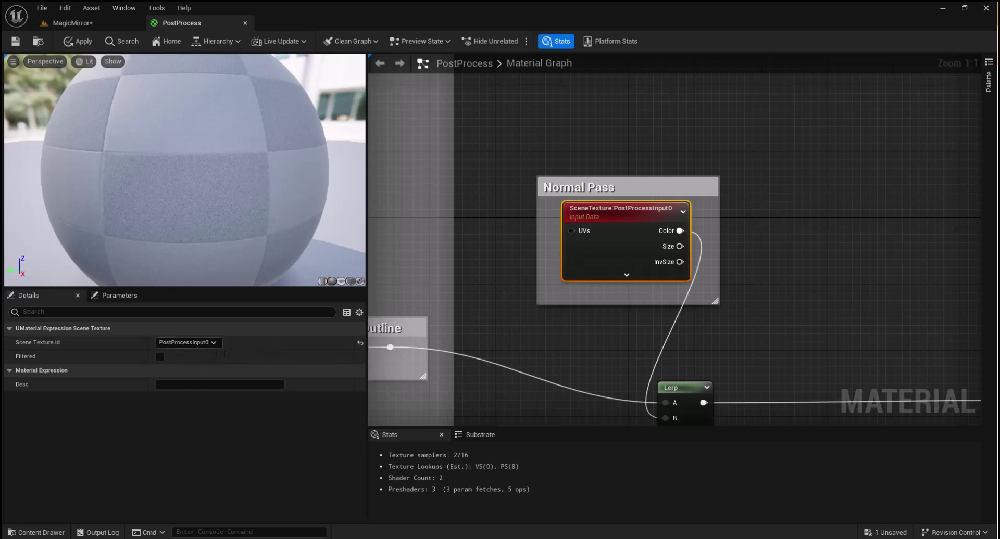
{"action": "scroll", "coordinate": [730, 312], "scroll_direction": "down", "scroll_amount": 5}
{"action": "right_click_drag", "start_coordinate": [657, 327], "coordinate": [782, 259]}
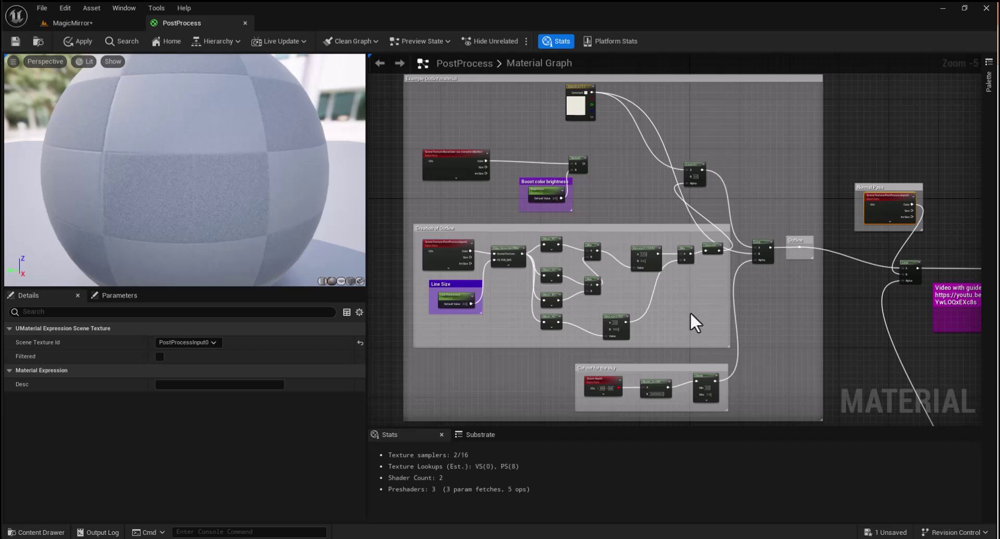
{"action": "right_click_drag", "start_coordinate": [690, 311], "coordinate": [684, 316]}
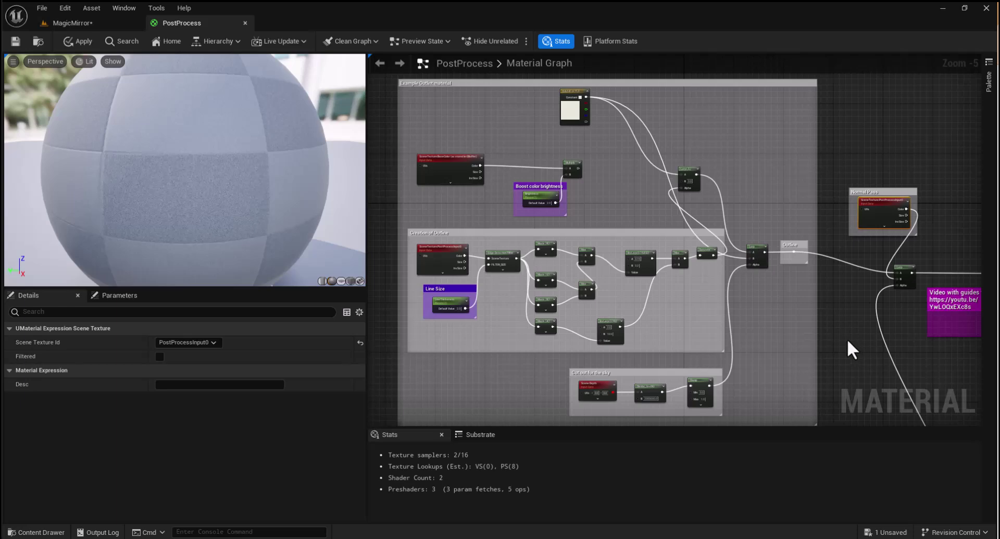
{"action": "right_click_drag", "start_coordinate": [834, 339], "coordinate": [662, 326]}
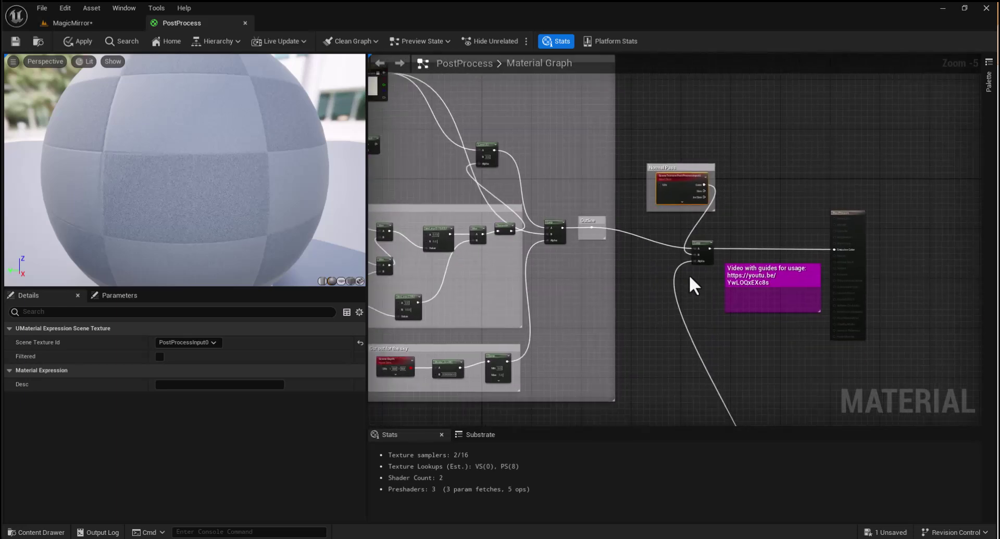
Move the Lerp's Alpha connection from the occlusion-culling pass's Clamp output to the Simple Custom Depth Pass's 1-x output and apply the material
{"action": "right_click_drag", "start_coordinate": [689, 275], "coordinate": [742, 145]}
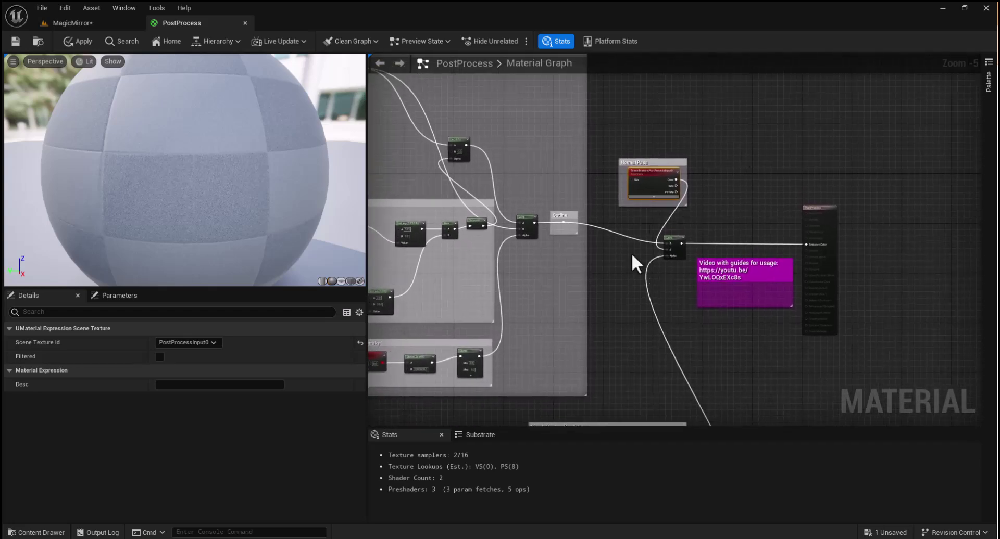
{"action": "right_click_drag", "start_coordinate": [679, 344], "coordinate": [746, 111]}
{"action": "right_click_drag", "start_coordinate": [792, 261], "coordinate": [757, 289]}
{"action": "scroll", "coordinate": [721, 246], "scroll_direction": "up", "scroll_amount": 1}
{"action": "scroll", "coordinate": [721, 246], "scroll_direction": "up", "scroll_amount": 2}
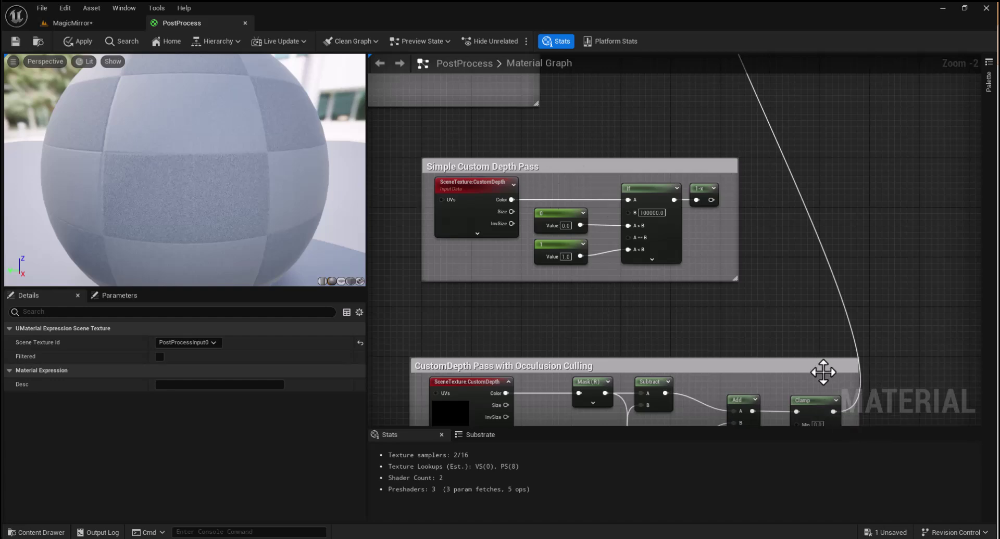
{"action": "left_click_drag", "start_coordinate": [834, 409], "coordinate": [711, 195], "text": "ctrl"}
{"action": "right_click_drag", "start_coordinate": [805, 243], "coordinate": [796, 293]}
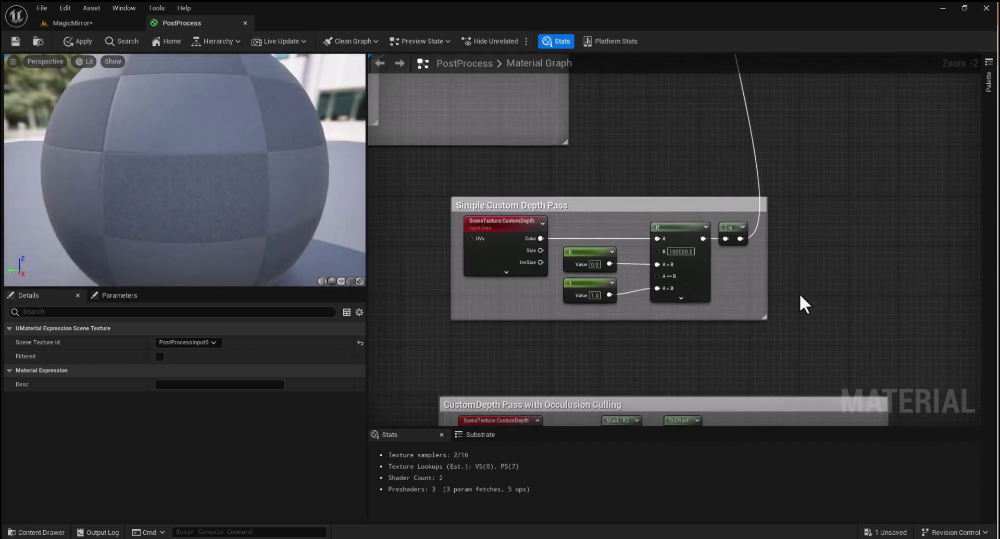
{"action": "left_click", "coordinate": [78, 43]}
Return to the MagicMirror level, select the floor, and examine how the sphere outlines the front mannequin in game view
{"action": "left_click", "coordinate": [82, 26]}
{"action": "mouse_move", "coordinate": [505, 191]}
{"action": "right_mouse_down"}
{"action": "mouse_move", "coordinate": [532, 199]}
{"action": "mouse_move", "coordinate": [505, 191]}
{"action": "right_mouse_up"}
{"action": "scroll", "coordinate": [241, 282], "scroll_direction": "up", "scroll_amount": 3}
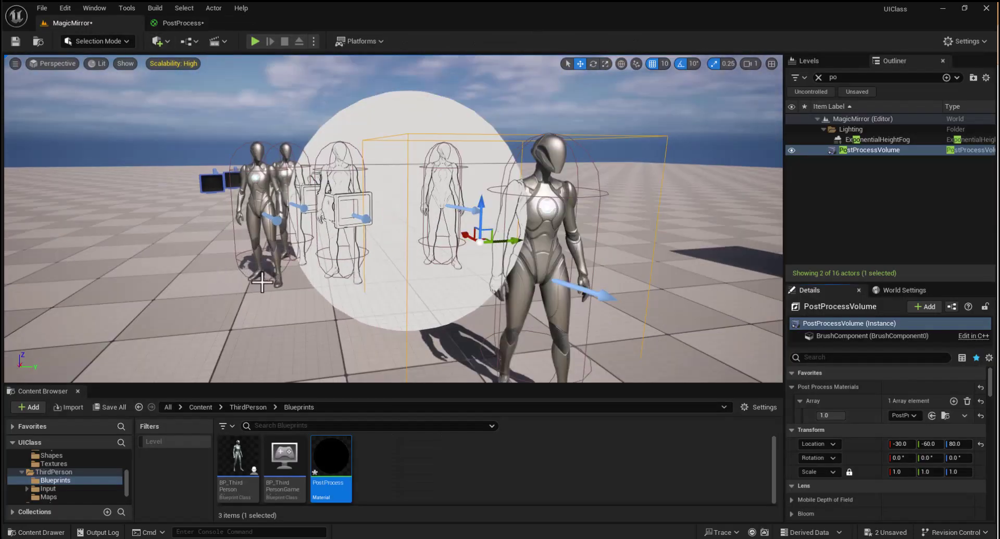
{"action": "left_click", "coordinate": [374, 307]}
{"action": "right_click_drag", "start_coordinate": [663, 229], "coordinate": [587, 214]}
{"action": "key", "text": "d"}
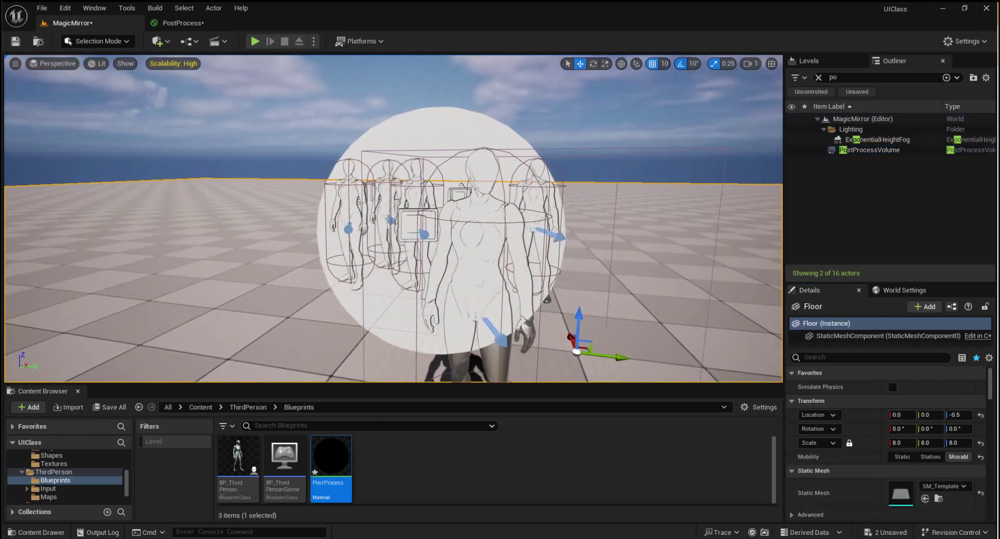
{"action": "key", "text": "g"}
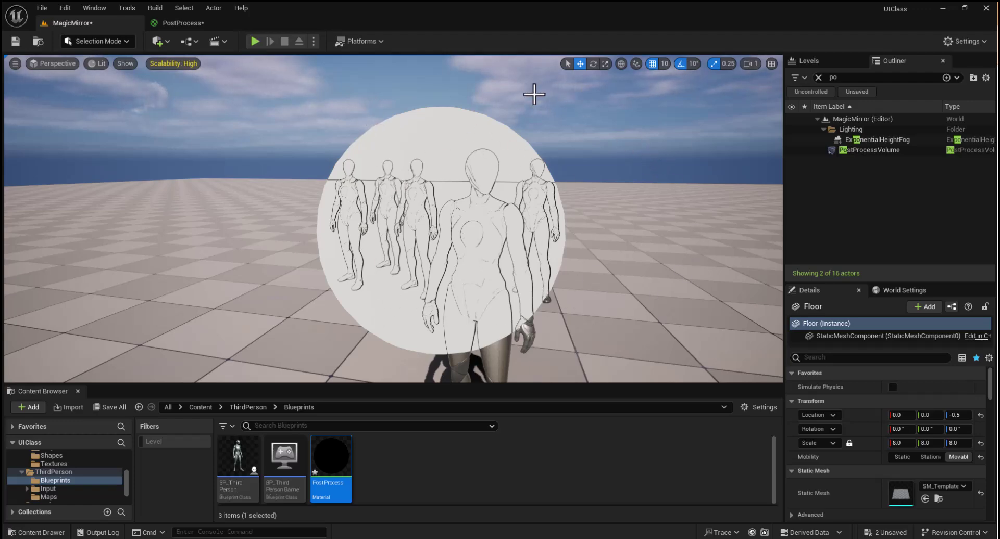
Reopen the PostProcess graph and move the Lerp's Alpha connection from the 1-x output back to the occlusion-culling pass's Clamp output
{"action": "left_click", "coordinate": [208, 23]}
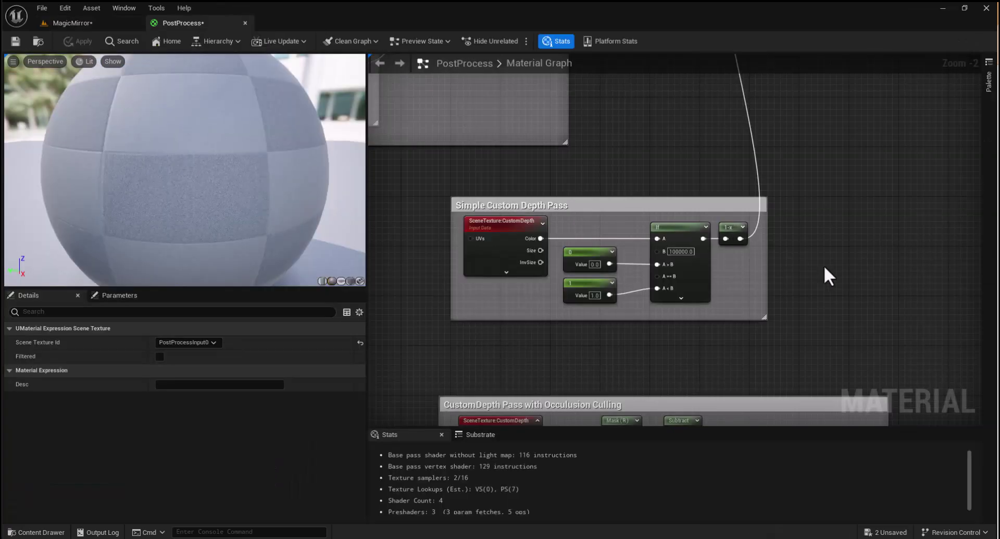
{"action": "right_click_drag", "start_coordinate": [823, 264], "coordinate": [768, 208]}
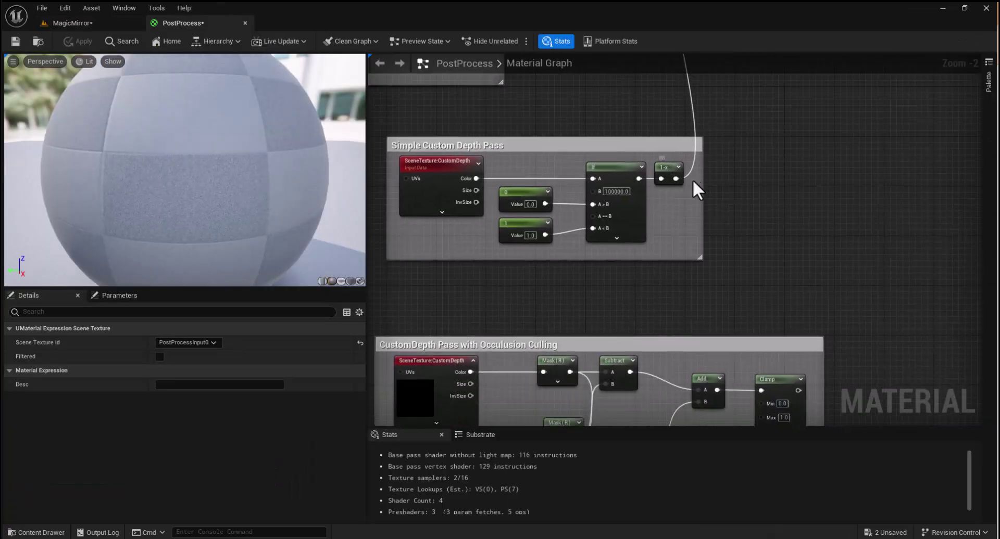
{"action": "left_click_drag", "start_coordinate": [675, 179], "coordinate": [799, 390], "text": "ctrl"}
{"action": "right_click_drag", "start_coordinate": [552, 291], "coordinate": [614, 269]}
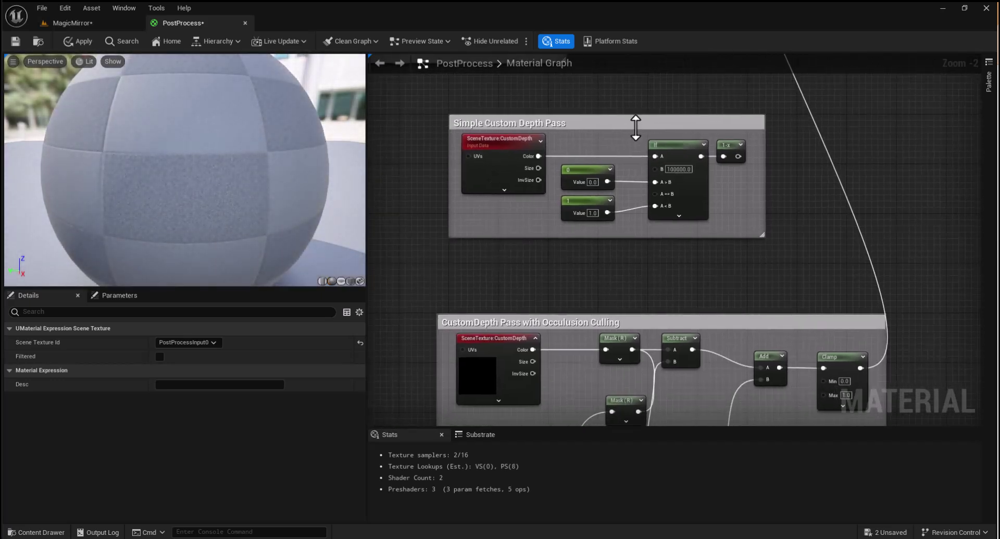
Inspect the CustomDepth and SceneDepth scene texture nodes in the occlusion-culling pass
{"action": "right_click_drag", "start_coordinate": [685, 306], "coordinate": [670, 65]}
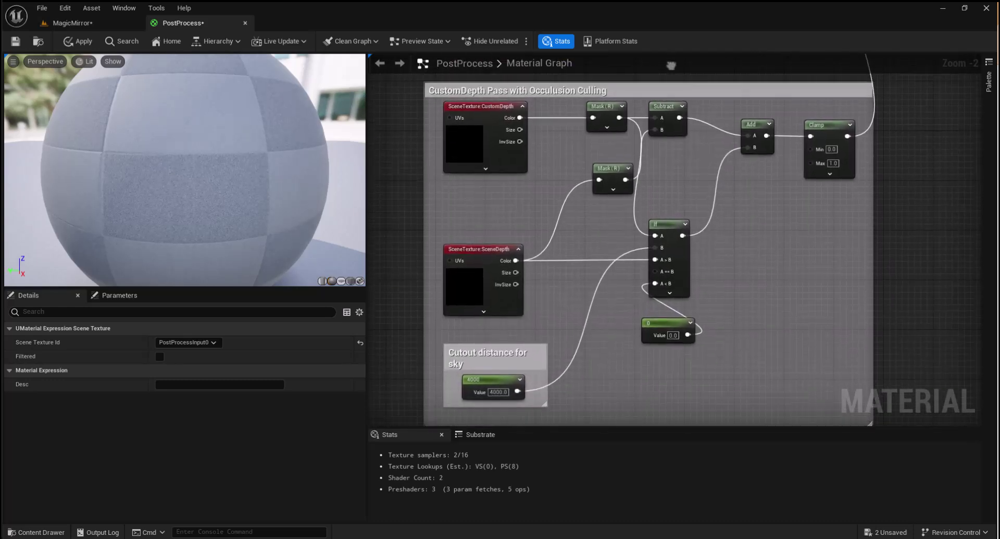
{"action": "left_click", "coordinate": [484, 114]}
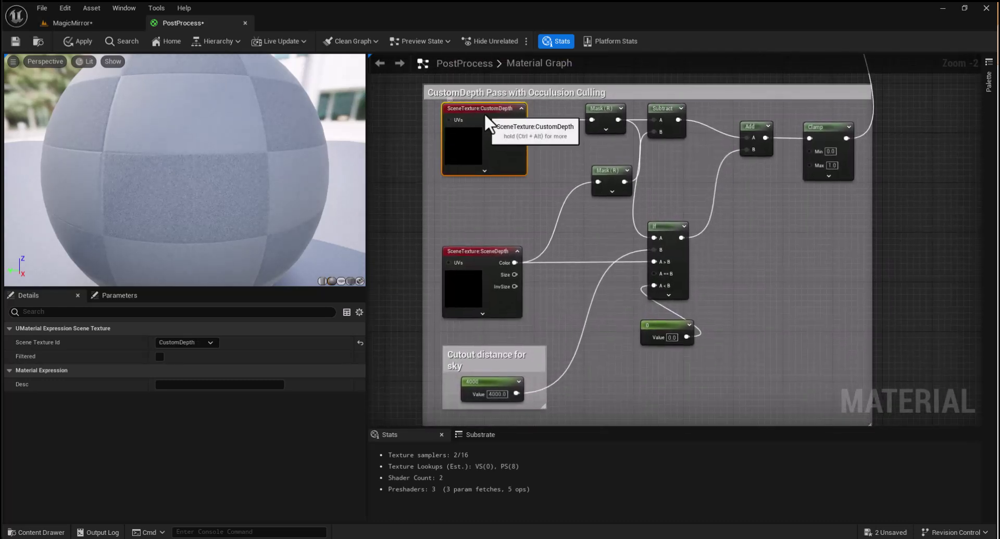
{"action": "left_click", "coordinate": [482, 255]}
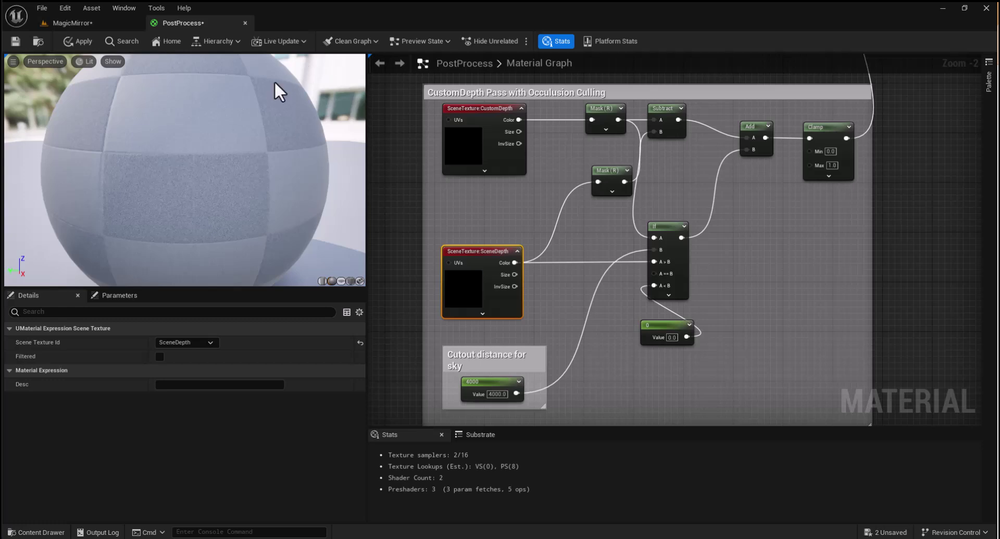
Check the occlusion-culled mirror effect in the MagicMirror level and return to the PostProcess material graph for an overview of both depth passes
{"action": "left_click", "coordinate": [87, 24]}
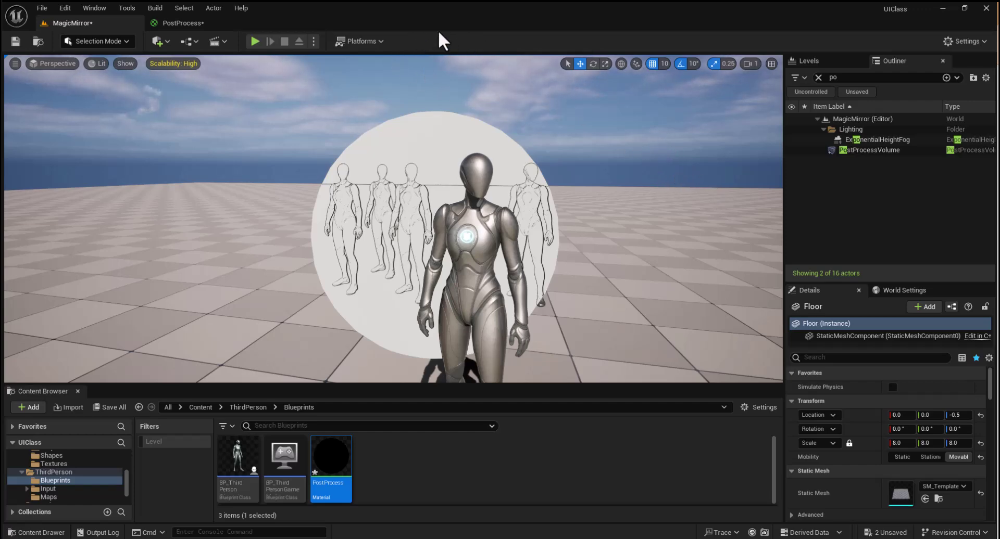
{"action": "left_click", "coordinate": [211, 24]}
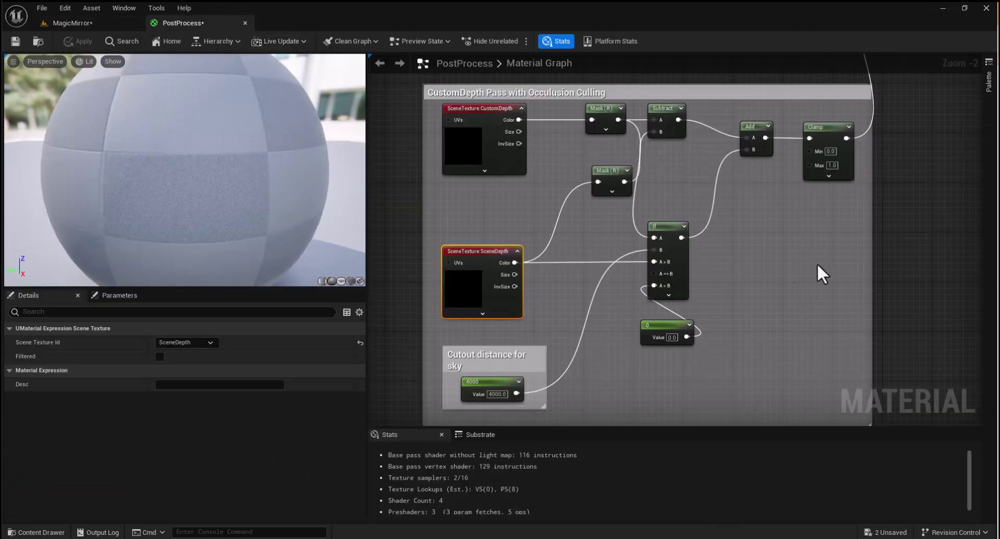
{"action": "right_click_drag", "start_coordinate": [794, 293], "coordinate": [782, 277]}
{"action": "scroll", "coordinate": [783, 277], "scroll_direction": "down", "scroll_amount": 3}
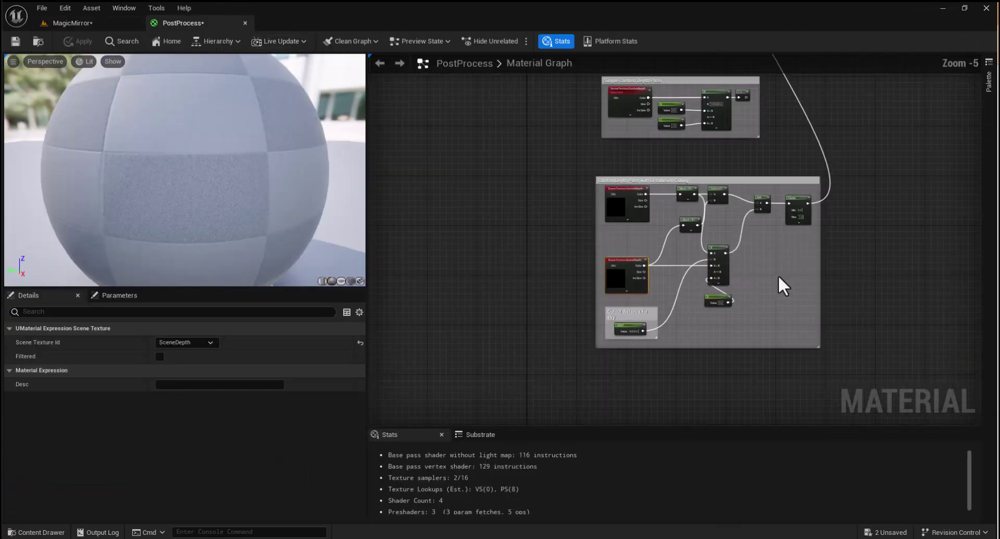
Select the PostProcess material's result node and filter its details by "blend" to find the Blendable Location setting
{"action": "scroll", "coordinate": [777, 276], "scroll_direction": "up", "scroll_amount": 1}
{"action": "right_click_drag", "start_coordinate": [748, 132], "coordinate": [753, 294]}
{"action": "right_click_drag", "start_coordinate": [617, 174], "coordinate": [436, 390]}
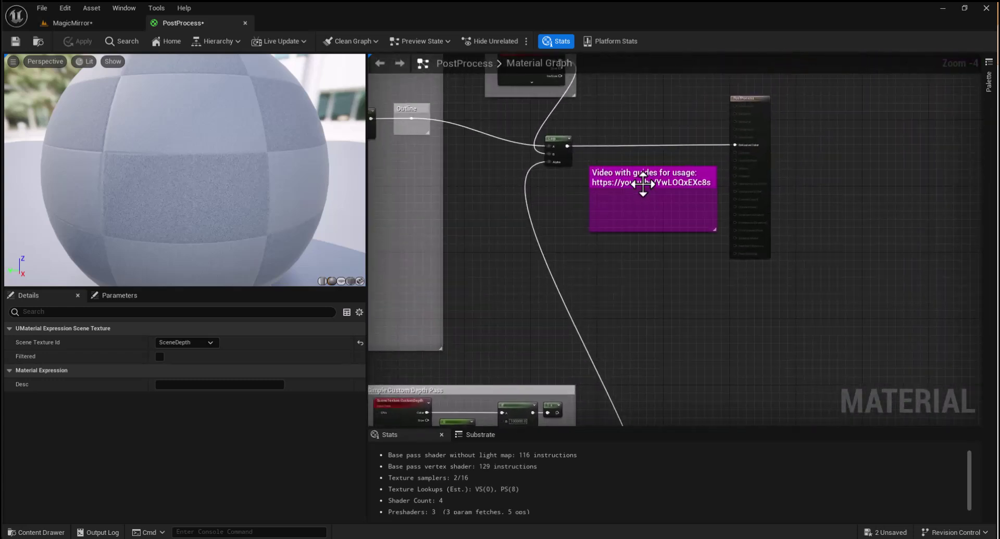
{"action": "left_click", "coordinate": [750, 97]}
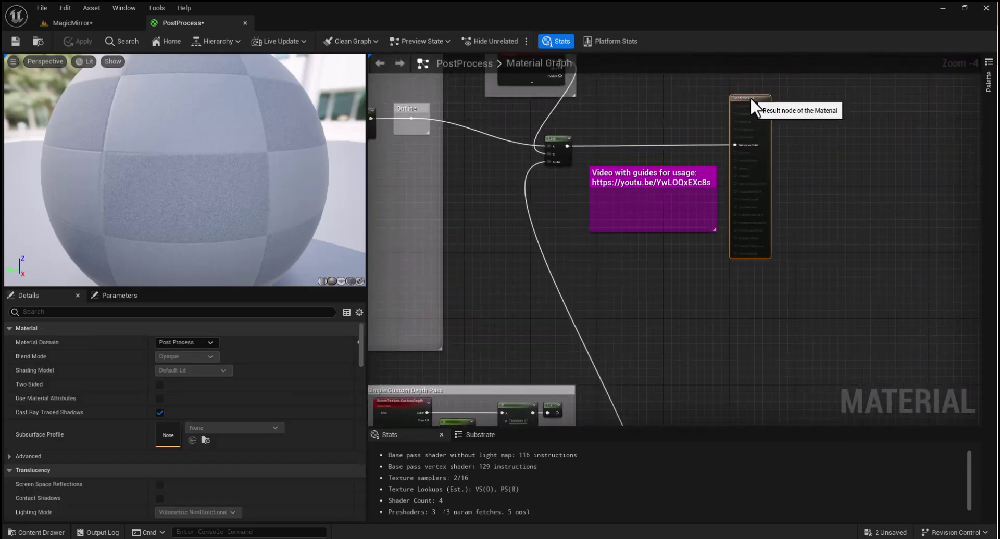
{"action": "left_click", "coordinate": [100, 314]}
{"action": "type", "text": "blender"}
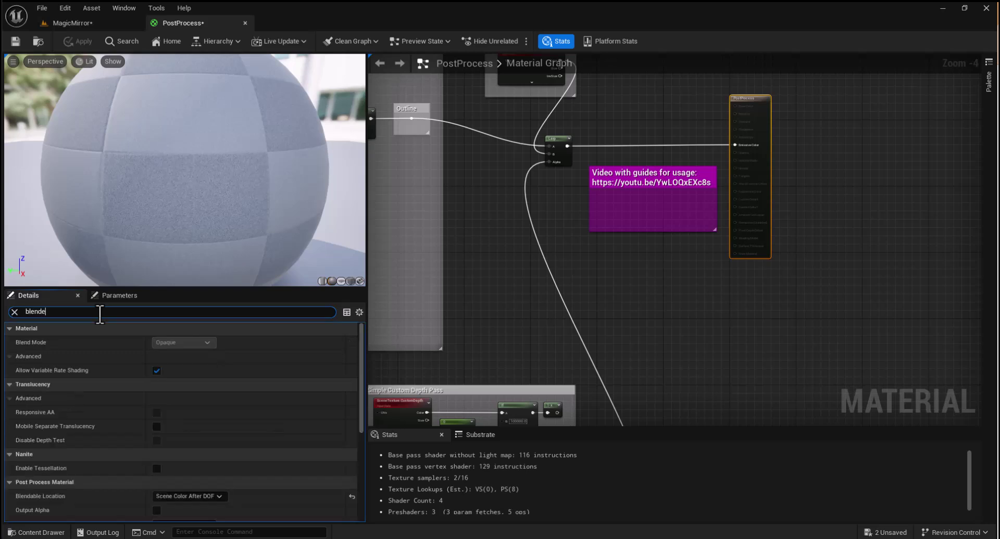
{"action": "key", "text": "BackSpace"}
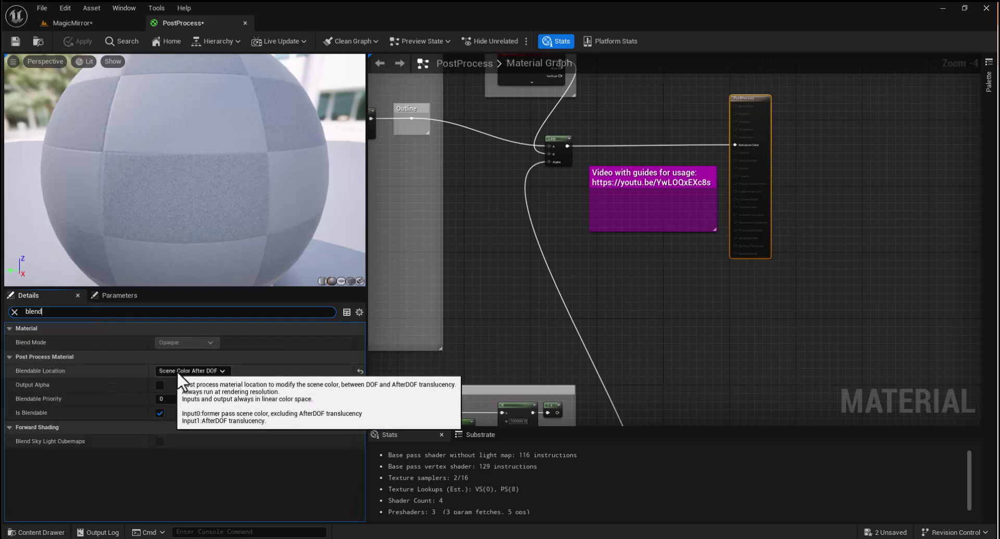
Reset Blendable Location to Scene Color After Tonemapping, apply and save the material, and check the mirror in the MagicMirror level
{"action": "left_click", "coordinate": [359, 371]}
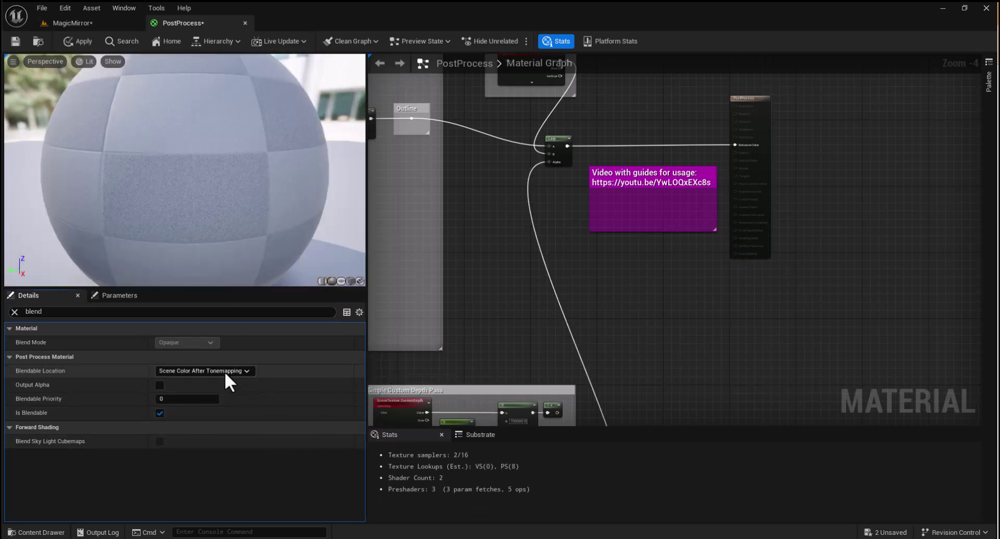
{"action": "left_click", "coordinate": [73, 42]}
{"action": "left_click", "coordinate": [15, 41]}
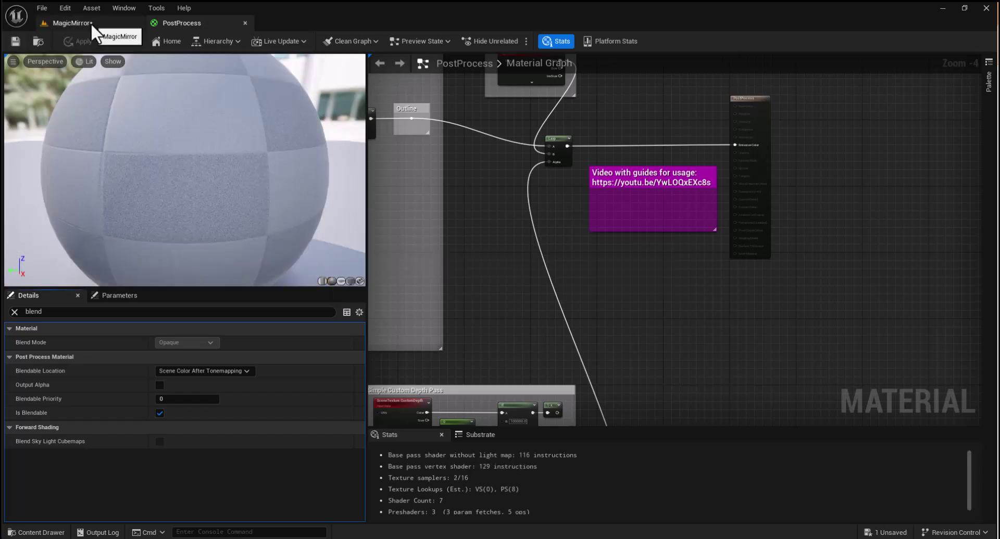
{"action": "left_click", "coordinate": [91, 23]}
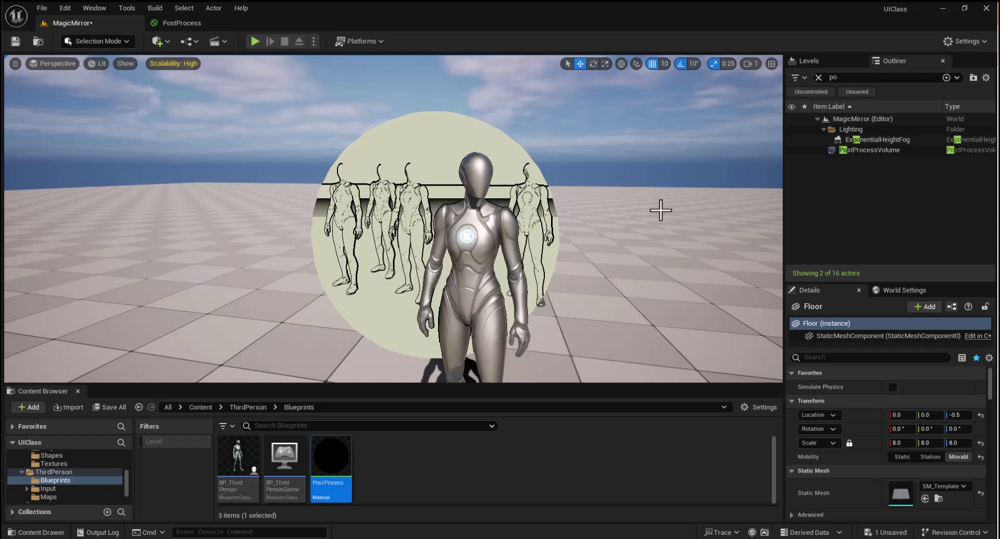
Return to the PostProcess material, set its Blendable Location to Scene Color After DOF, and apply the change
{"action": "left_click", "coordinate": [189, 25]}
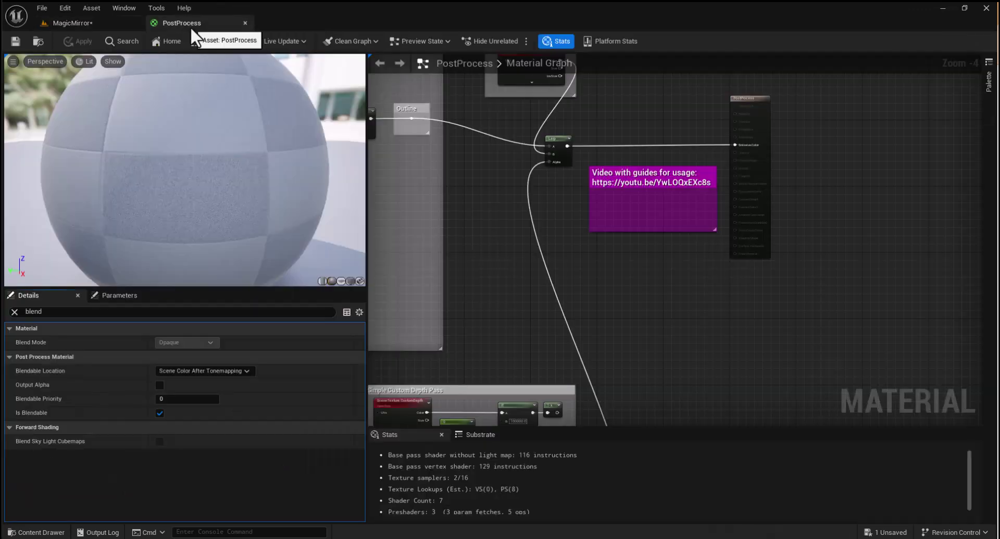
{"action": "left_click", "coordinate": [248, 371]}
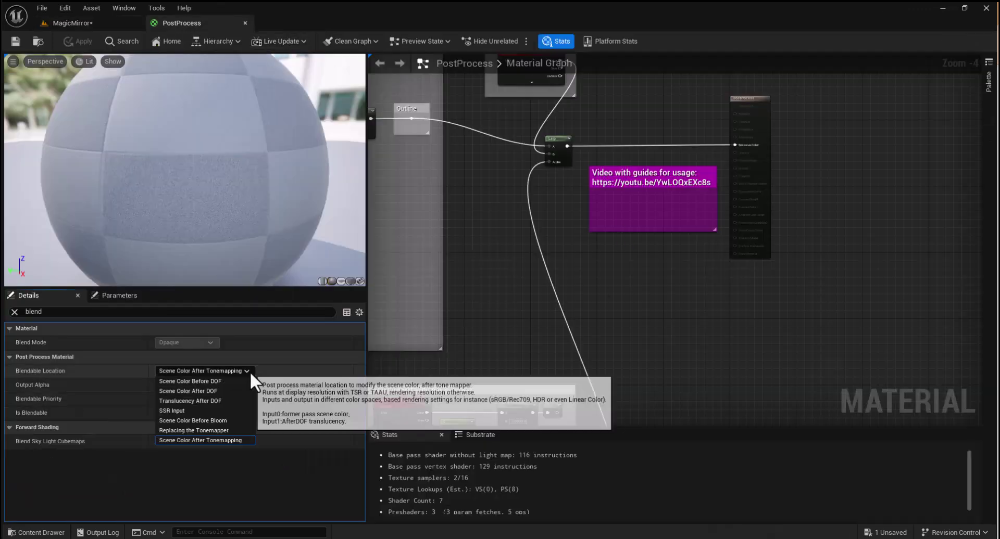
{"action": "left_click", "coordinate": [205, 391]}
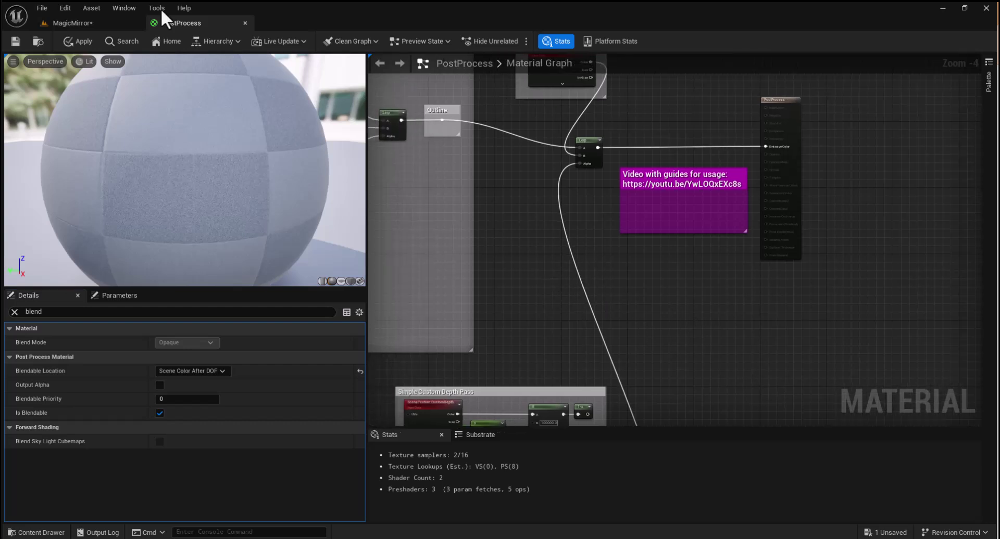
{"action": "left_click", "coordinate": [65, 23]}
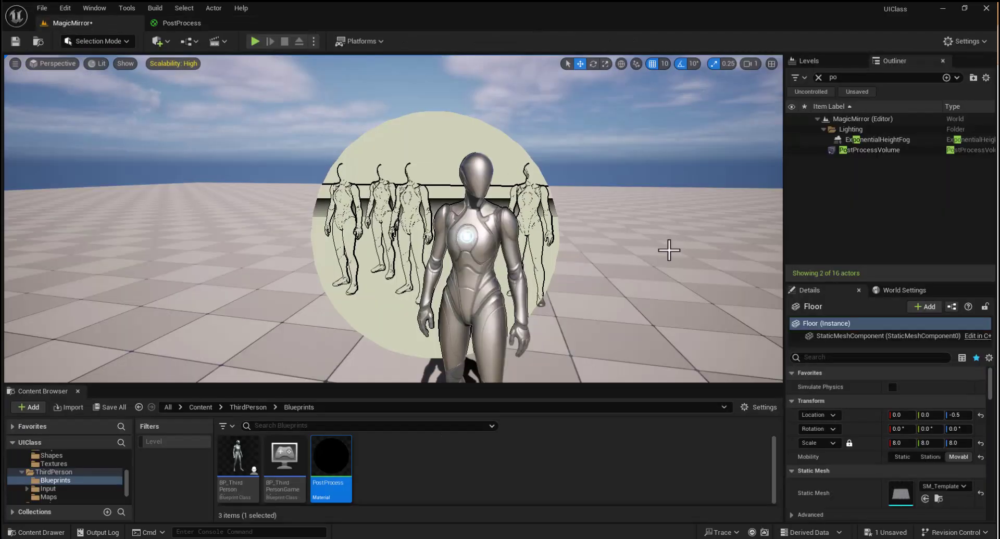
{"action": "left_click", "coordinate": [186, 24]}
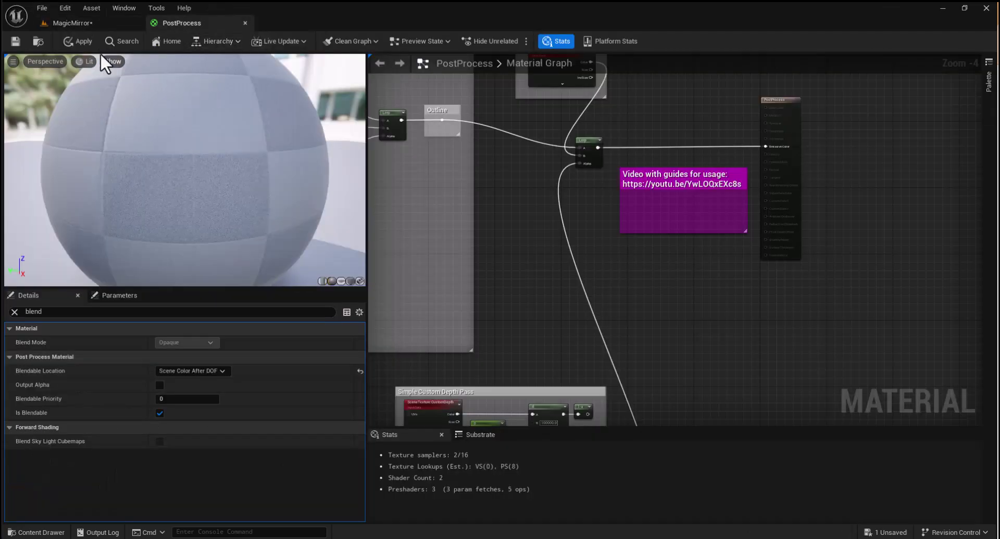
Return to the MagicMirror level and move the view sideways around the mannequins to examine the mirror's outline rendering
{"action": "left_click", "coordinate": [83, 23]}
{"action": "mouse_move", "coordinate": [611, 285]}
{"action": "right_mouse_down"}
{"action": "mouse_move", "coordinate": [552, 286]}
{"action": "mouse_move", "coordinate": [589, 294]}
{"action": "mouse_move", "coordinate": [601, 278]}
{"action": "right_mouse_up"}
{"action": "key", "text": "d"}
{"action": "key", "text": "a"}
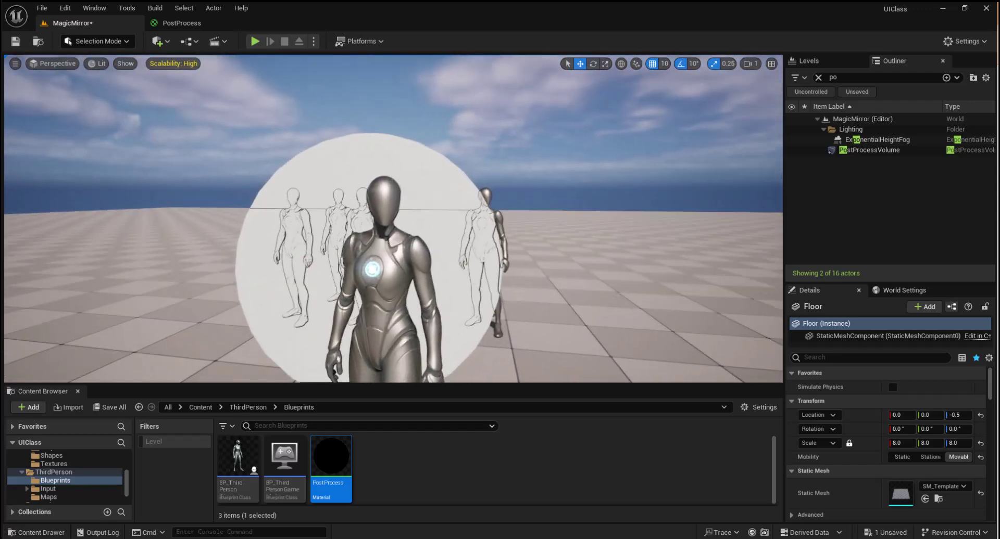